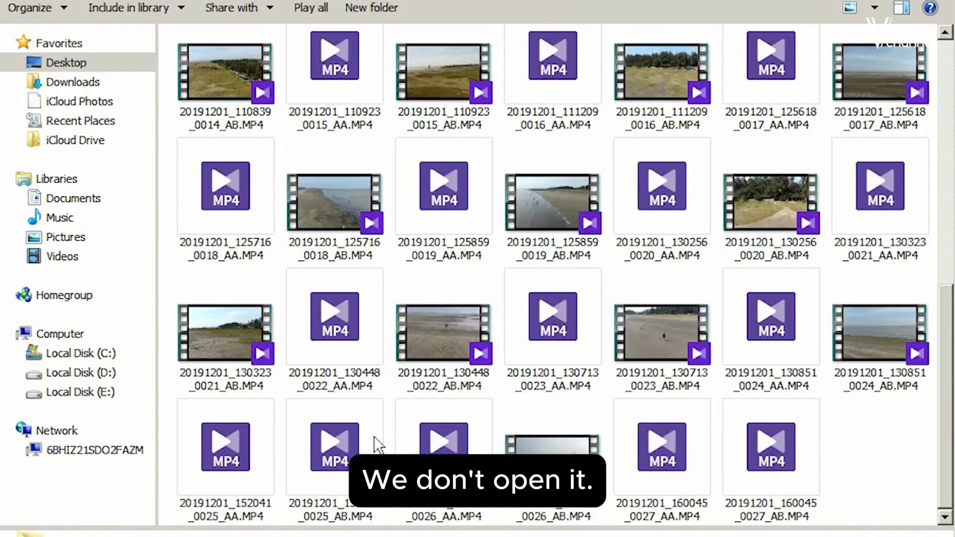
- Try to play 20191201_152041_0025_AA.MP4 and copy the file to drive D:
{"action": "left_click", "coordinate": [229, 443]}
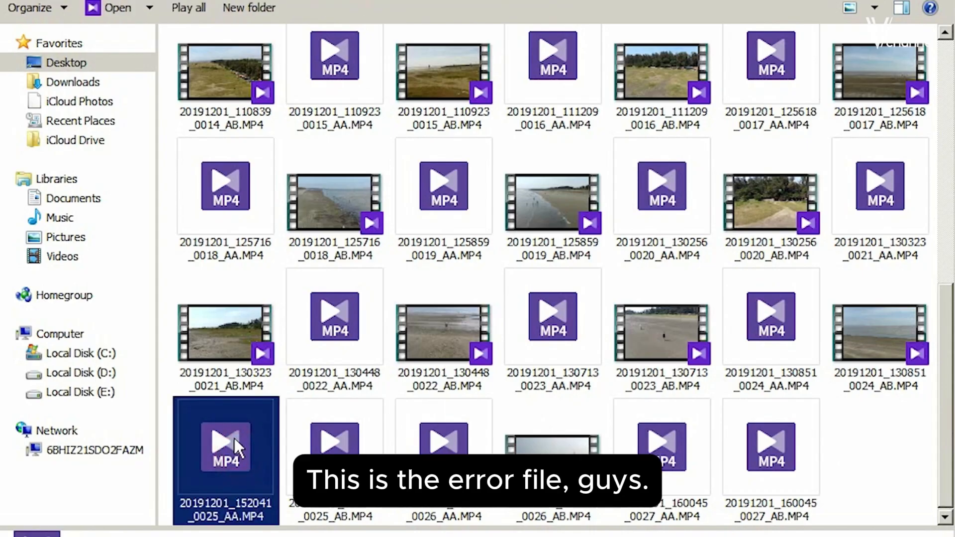
{"action": "double_click", "coordinate": [230, 434]}
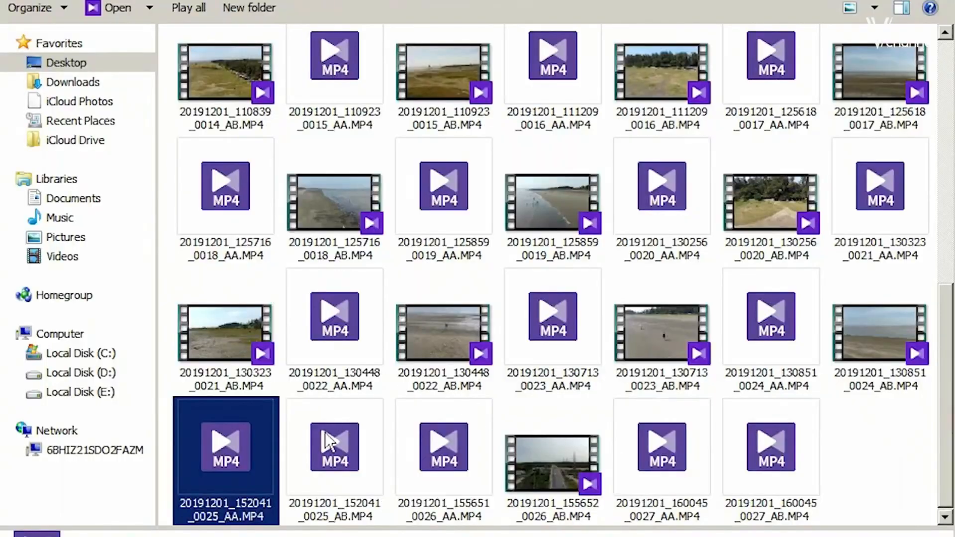
{"action": "right_click", "coordinate": [231, 447]}
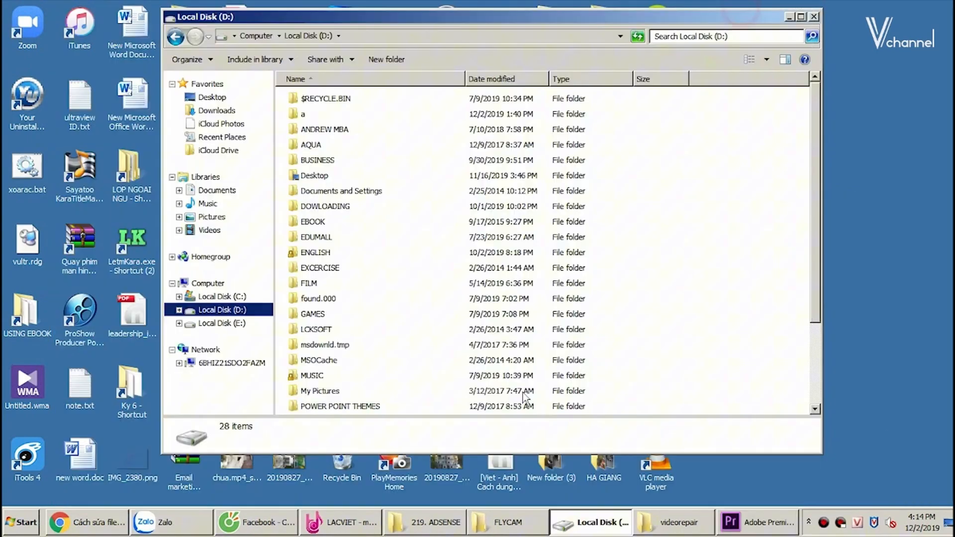
- Try to play the copied 20191201_152041_0025_AA.MP4 on drive D: in KMPlayer, and close the player
{"action": "left_click", "coordinate": [468, 330]}
{"action": "scroll", "coordinate": [468, 330], "scroll_direction": "down", "scroll_amount": 3}
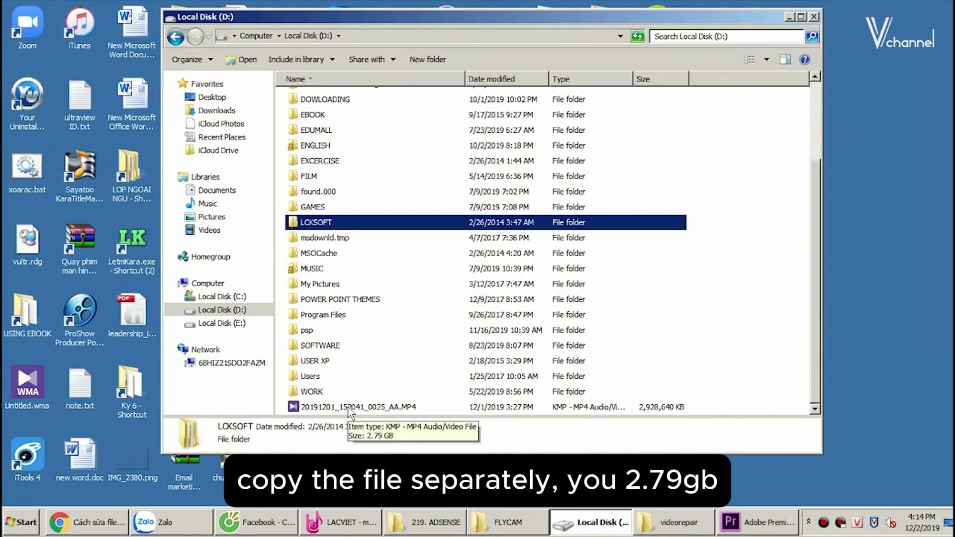
{"action": "double_click", "coordinate": [348, 408]}
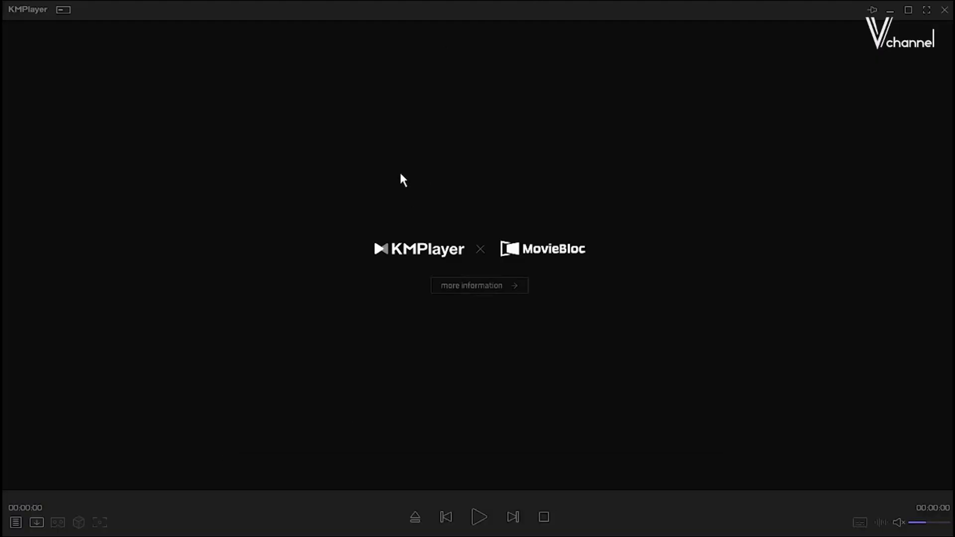
{"action": "left_click", "coordinate": [945, 10]}
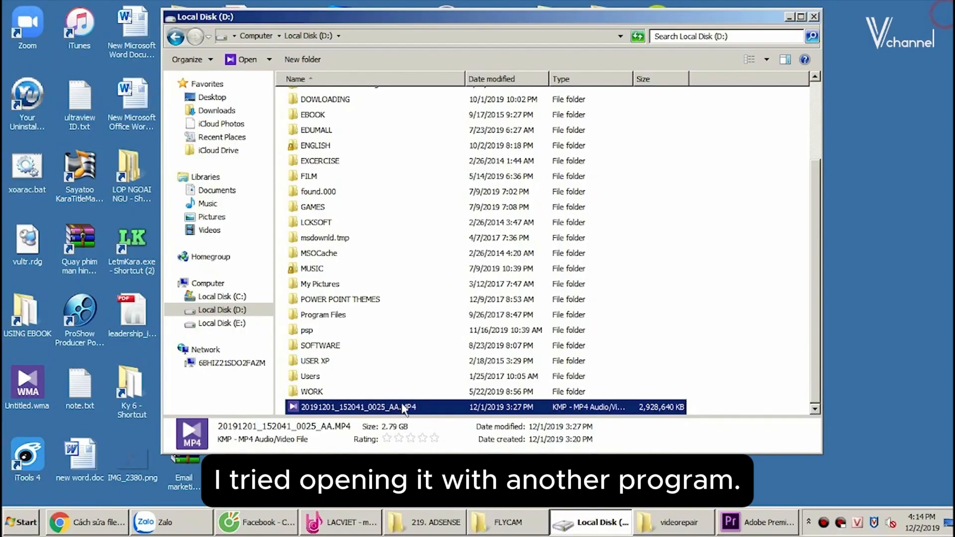
- Try to open the copied video on drive D: with Windows Media Player and dismiss the error
{"action": "right_click", "coordinate": [339, 410]}
{"action": "mouse_move", "coordinate": [427, 197]}
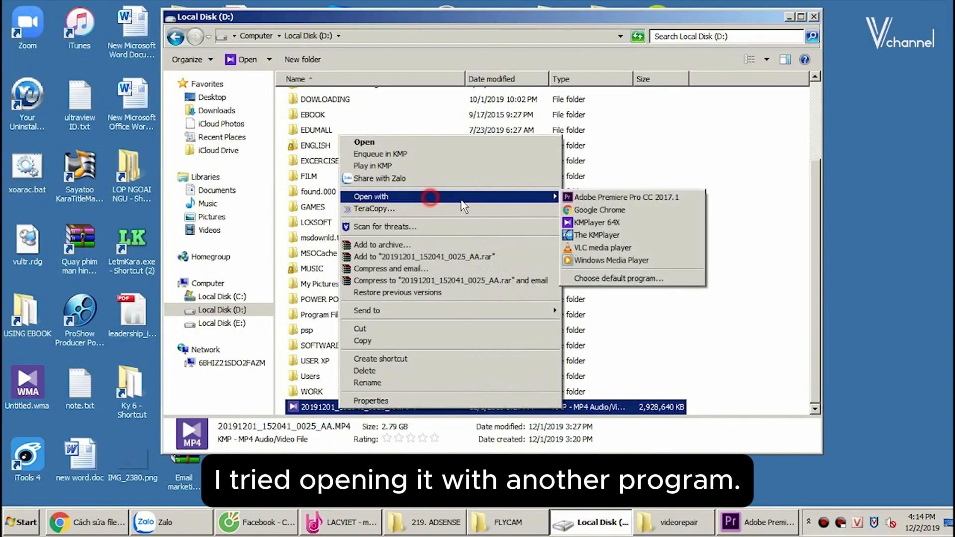
{"action": "left_click", "coordinate": [590, 261]}
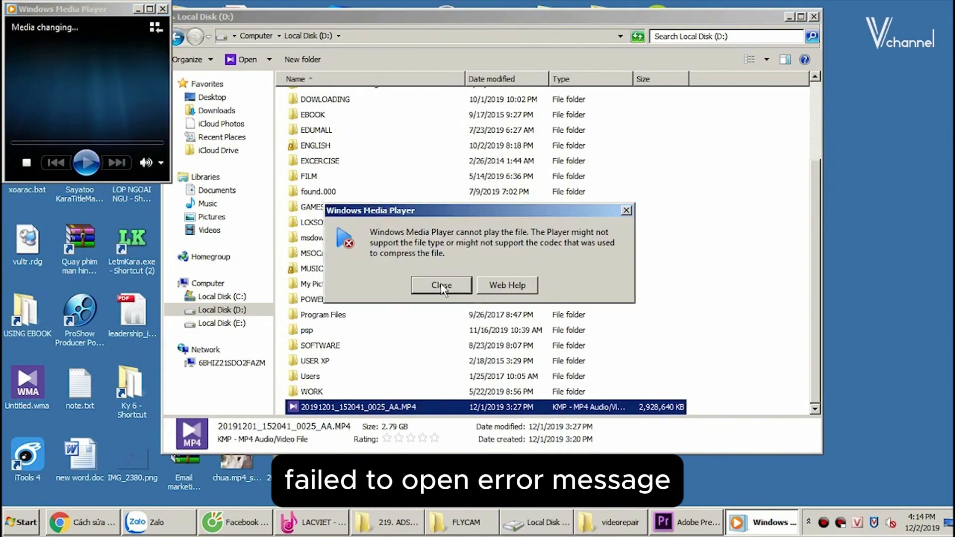
{"action": "left_click", "coordinate": [442, 287]}
- Try to open the copied video with VLC media player, and dismiss the file import failure in Adobe Premiere Pro
{"action": "right_click", "coordinate": [365, 410]}
{"action": "left_click", "coordinate": [456, 199]}
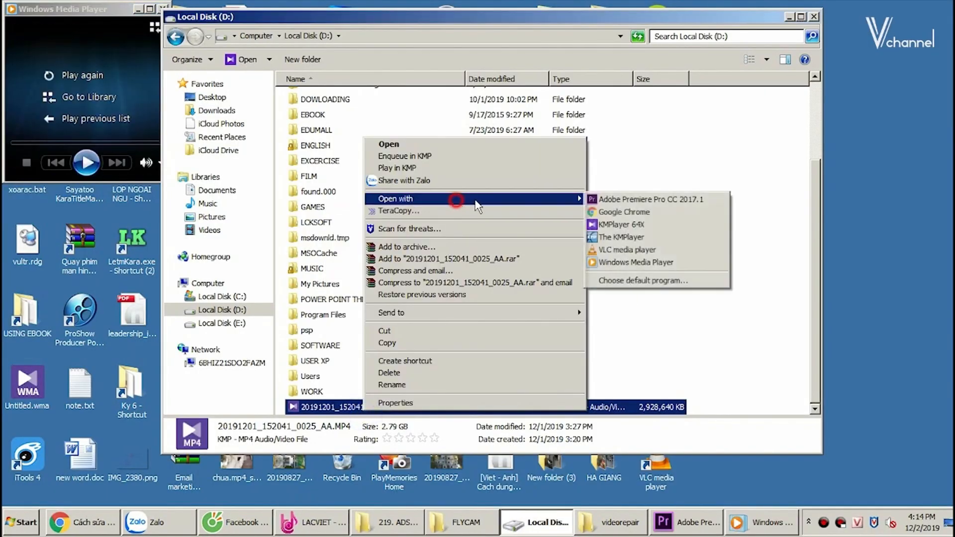
{"action": "left_click", "coordinate": [612, 250]}
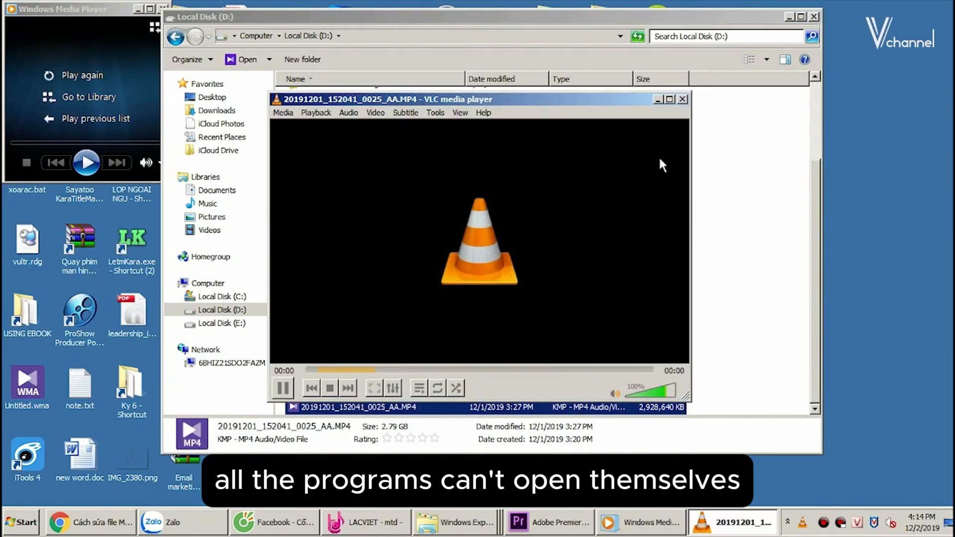
{"action": "left_click", "coordinate": [683, 99]}
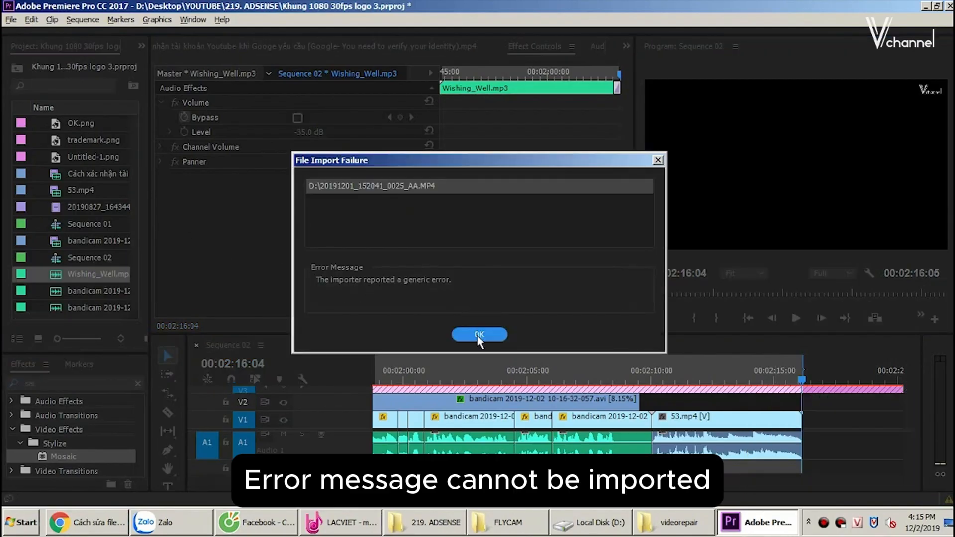
{"action": "left_click", "coordinate": [479, 334]}
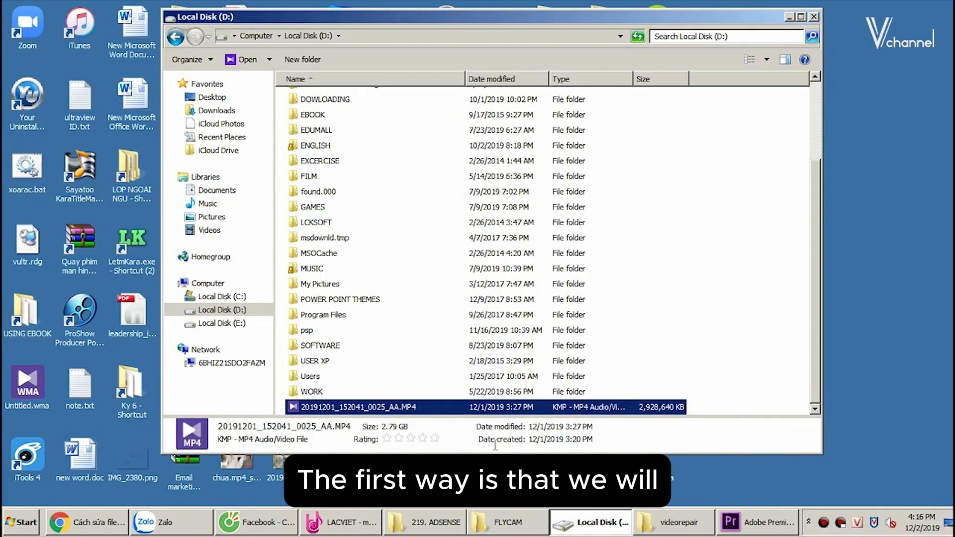
- Launch VLC media player and add D:\20191201_152041_0025_AA.MP4 as the file for Convert / Save
{"action": "double_click", "coordinate": [658, 473]}
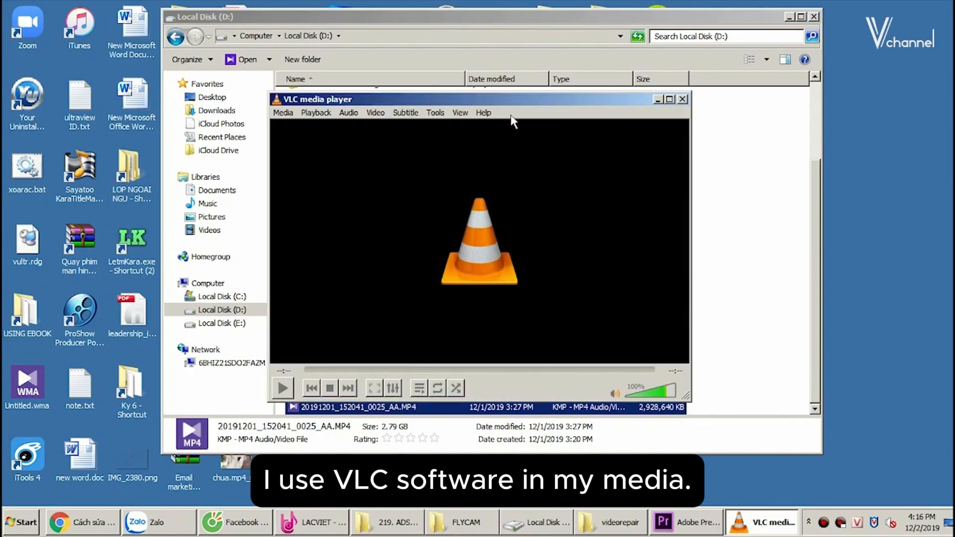
{"action": "left_click", "coordinate": [285, 112]}
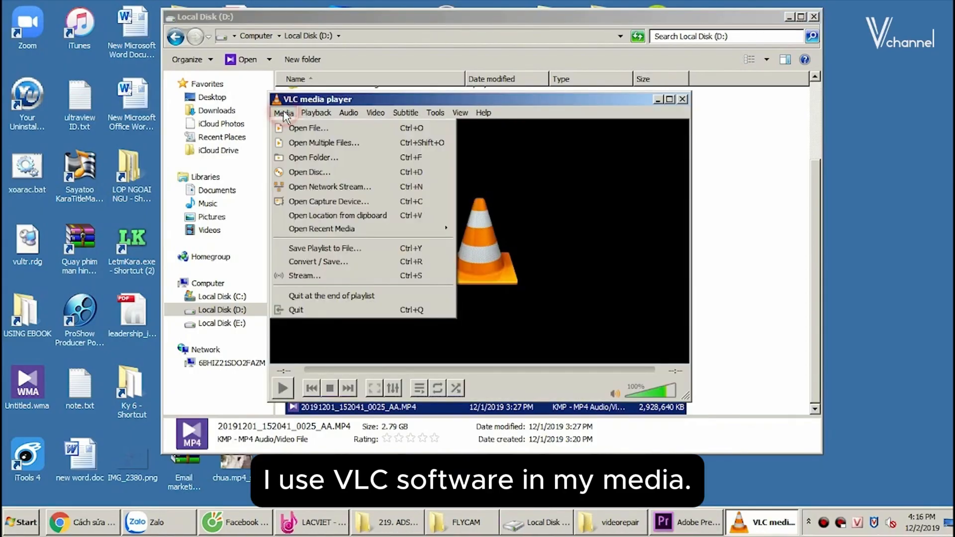
{"action": "left_click", "coordinate": [296, 264]}
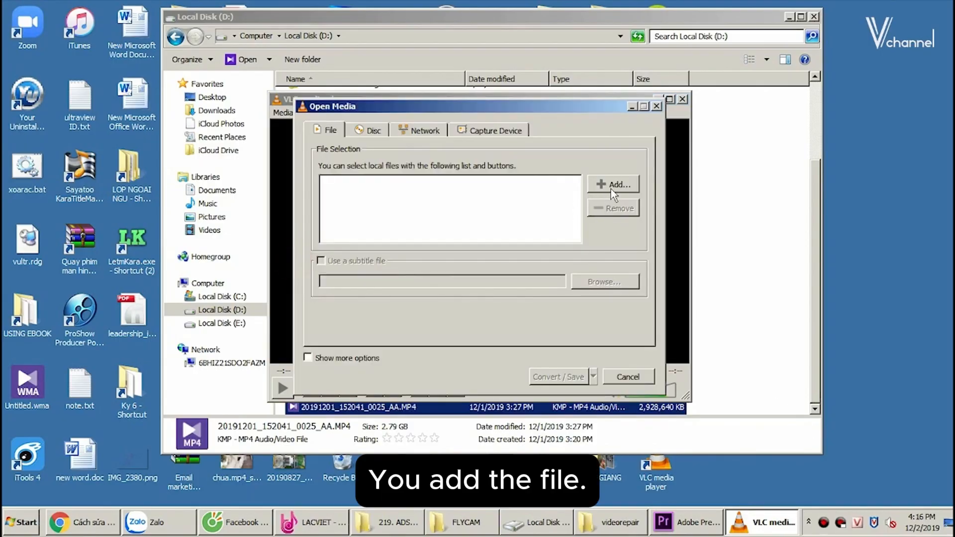
{"action": "left_click", "coordinate": [786, 221]}
{"action": "left_click_drag", "start_coordinate": [351, 409], "coordinate": [461, 190]}
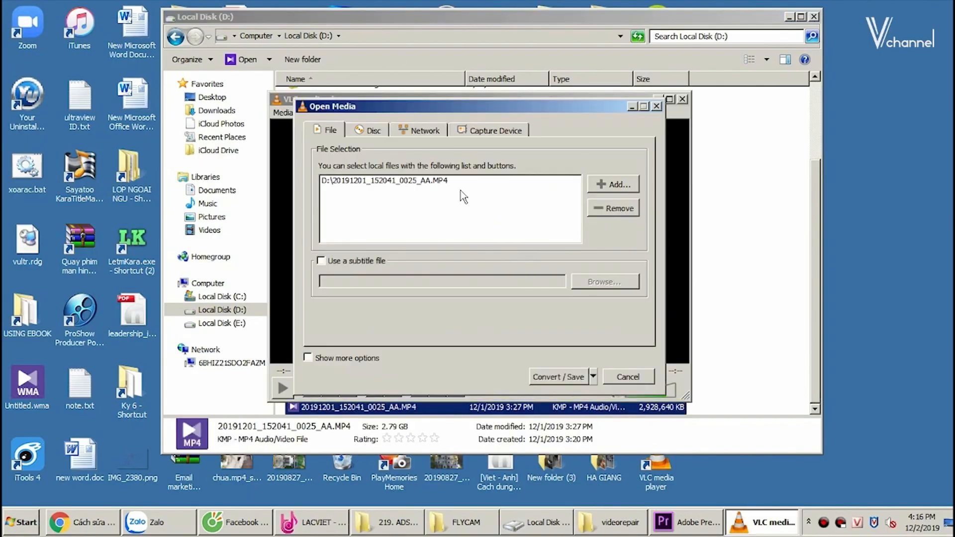
- Proceed to the conversion settings and choose the Video - MPEG-2 + MPGA (TS) profile
{"action": "left_click", "coordinate": [548, 377]}
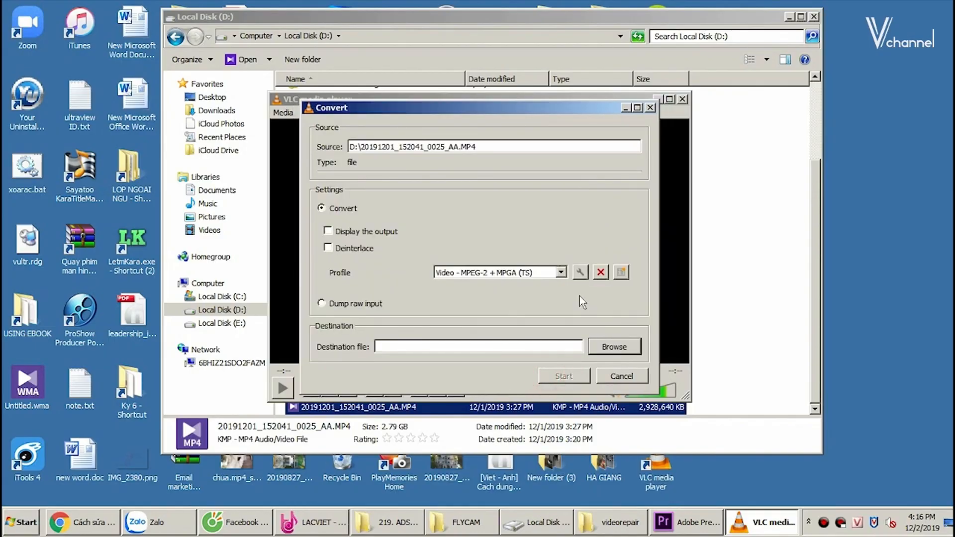
{"action": "left_click", "coordinate": [557, 273]}
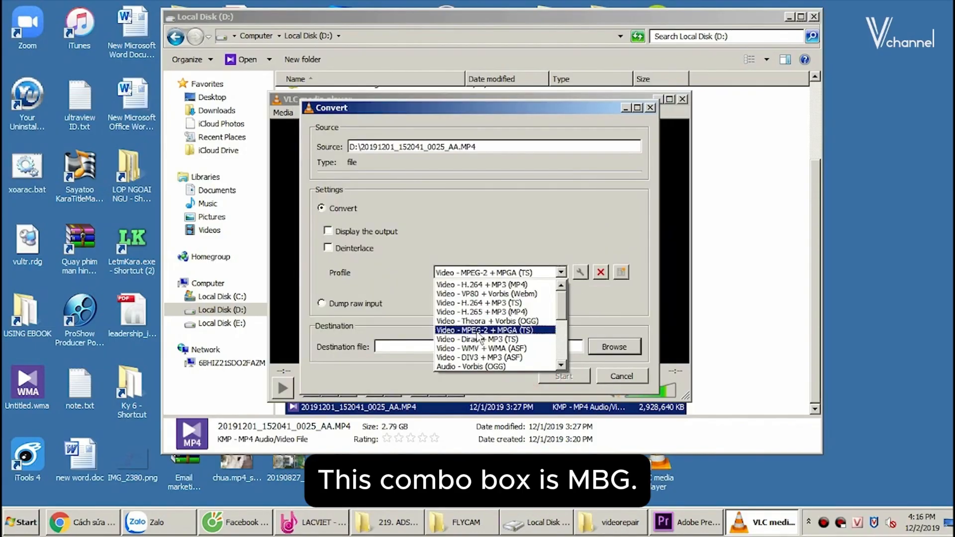
{"action": "left_click", "coordinate": [479, 331]}
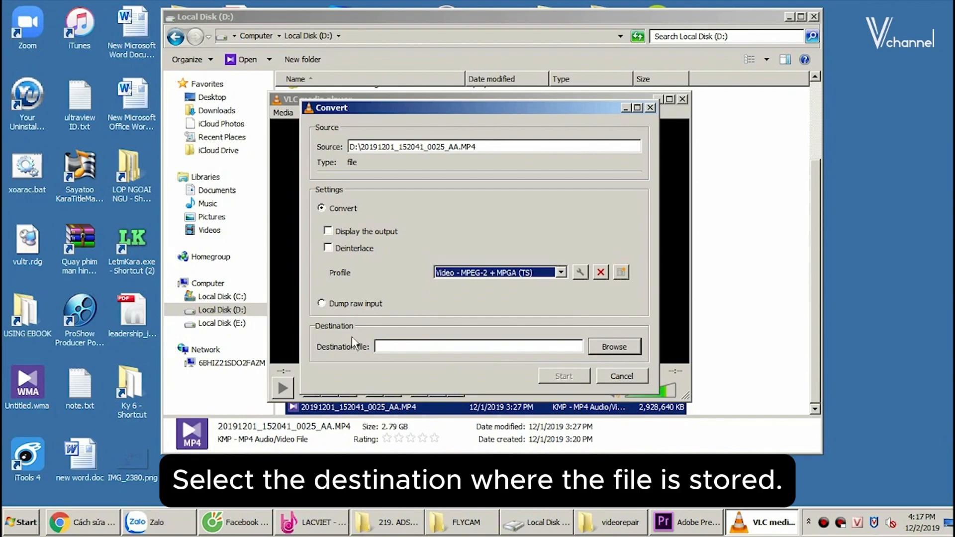
- Set the conversion's destination file to a.ts in the D:\a folder and start the conversion
{"action": "left_click", "coordinate": [616, 349]}
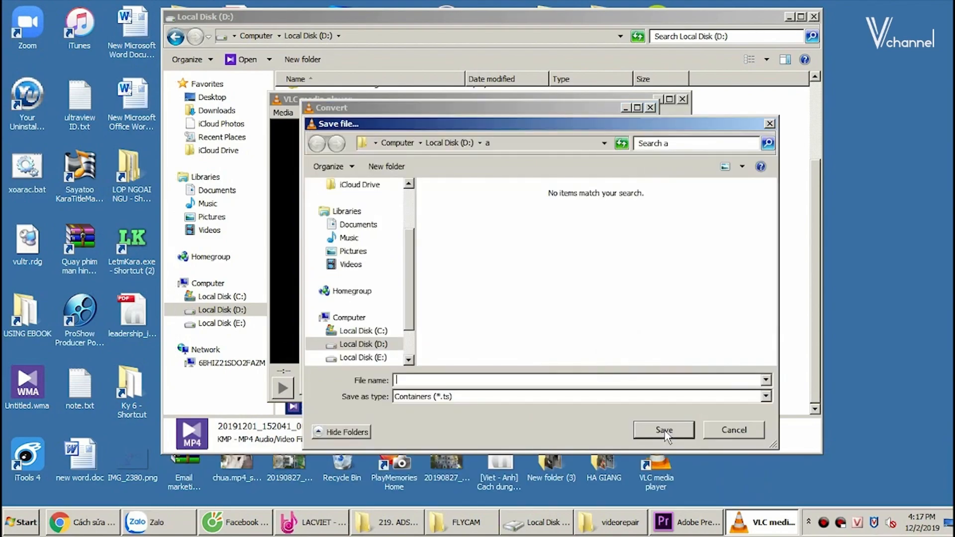
{"action": "left_click", "coordinate": [604, 381]}
{"action": "type", "text": "a"}
{"action": "left_click", "coordinate": [664, 430]}
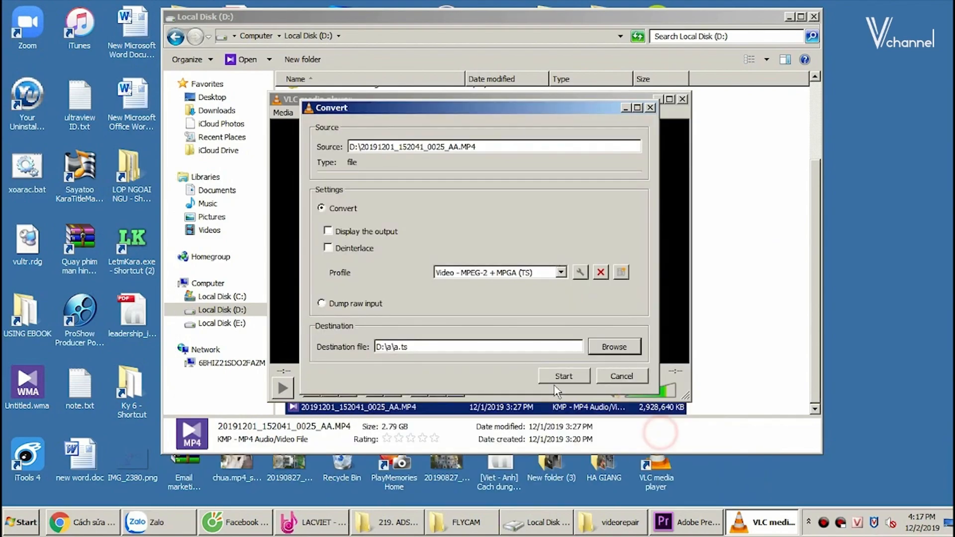
{"action": "left_click", "coordinate": [561, 377]}
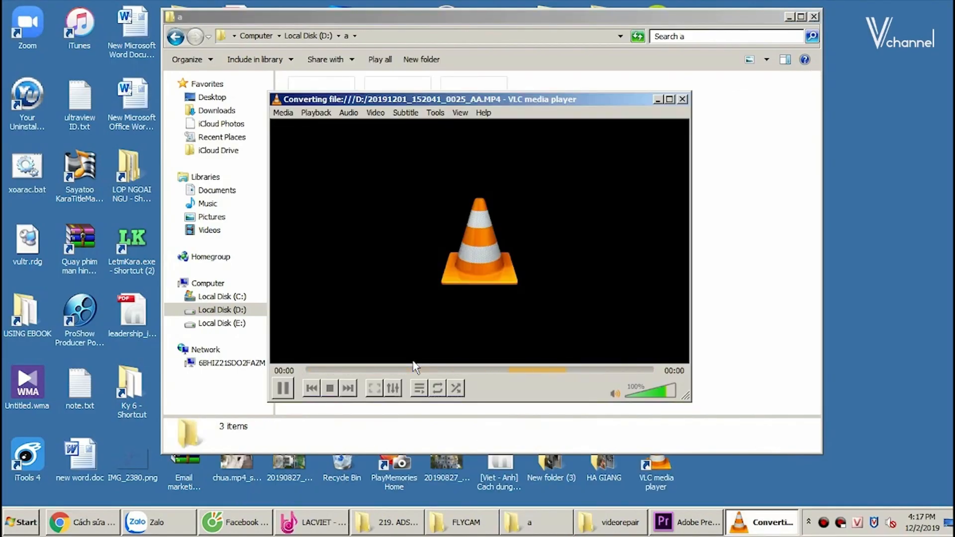
- Check the converted a.ts file in the D:\a folder and close VLC media player
{"action": "left_click", "coordinate": [747, 204]}
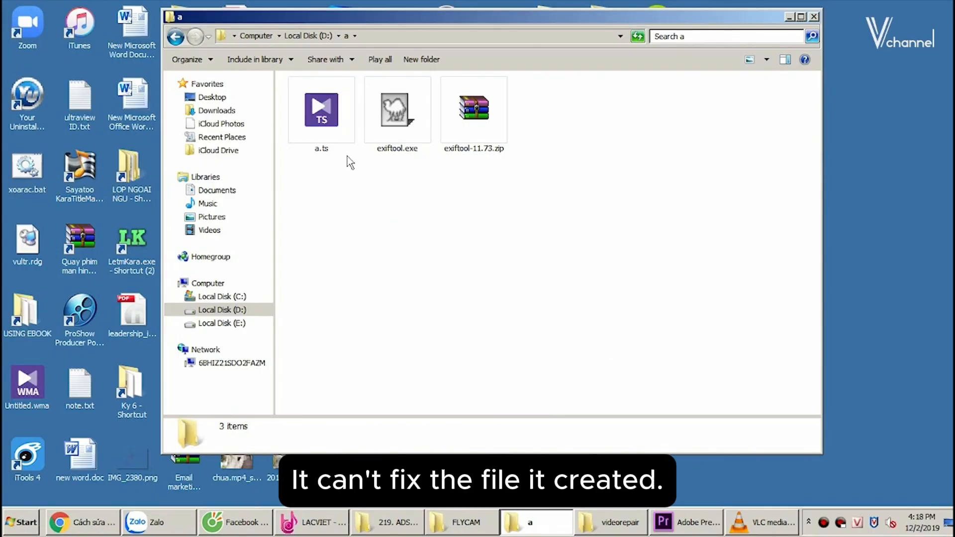
{"action": "left_click", "coordinate": [311, 121]}
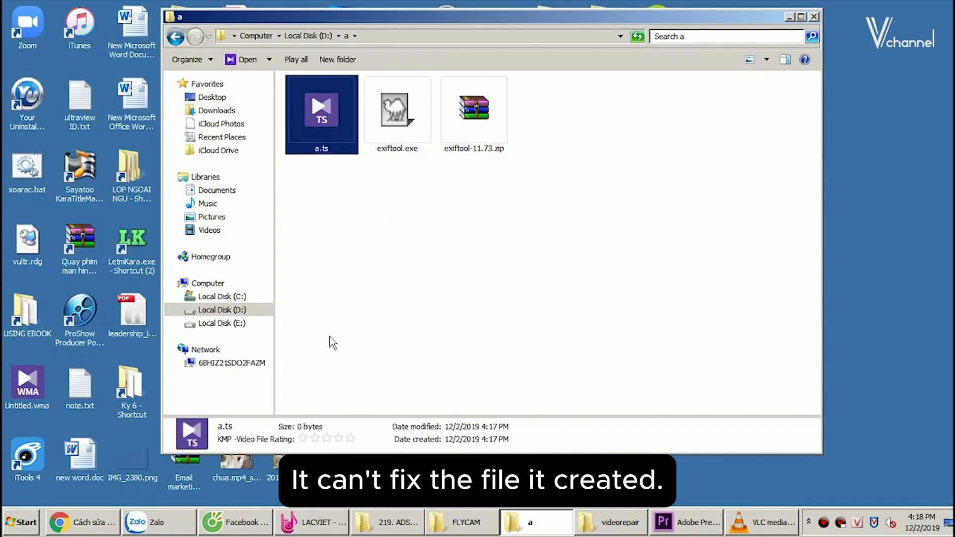
{"action": "left_click", "coordinate": [756, 523]}
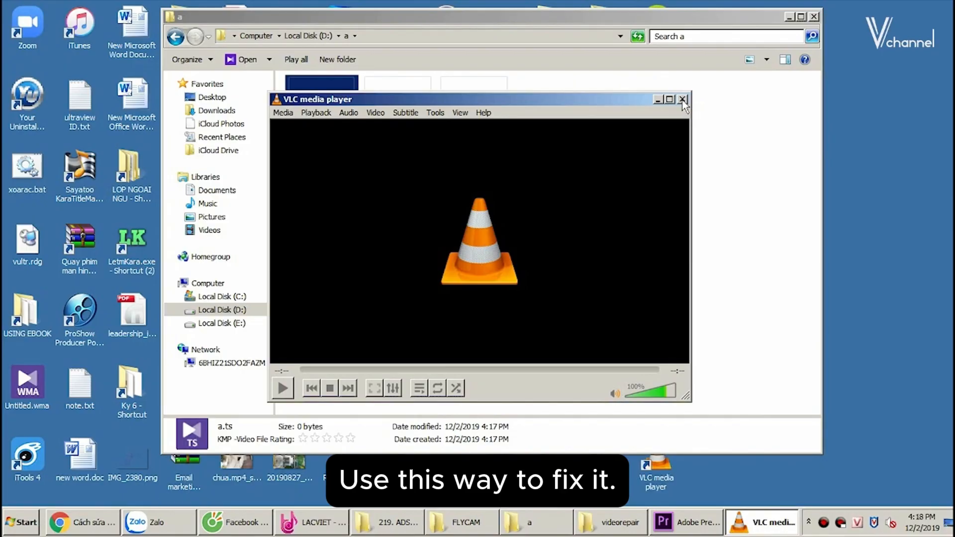
{"action": "left_click", "coordinate": [682, 99]}
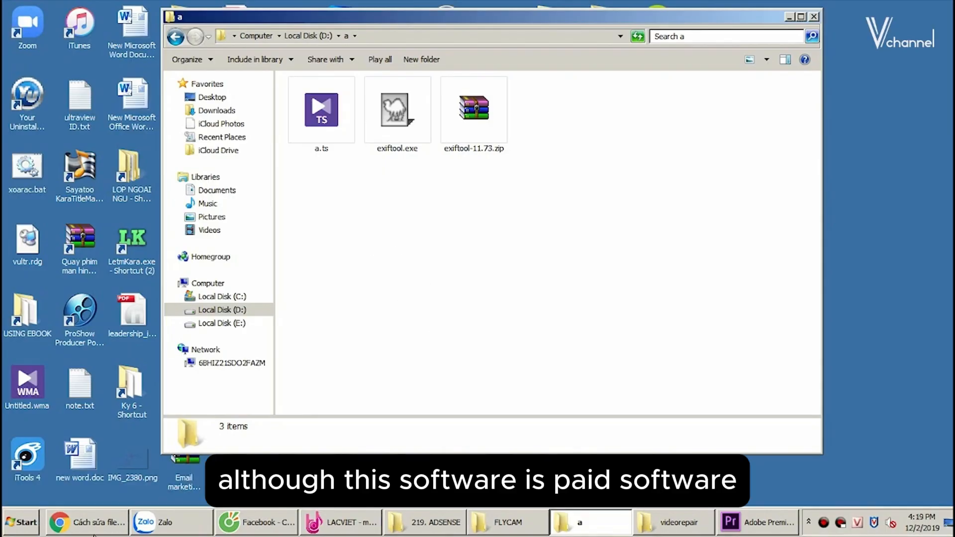
- Search Google for "video repair tool grau" and open the Grau GmbH Video Repair Tool page
{"action": "left_click", "coordinate": [241, 102]}
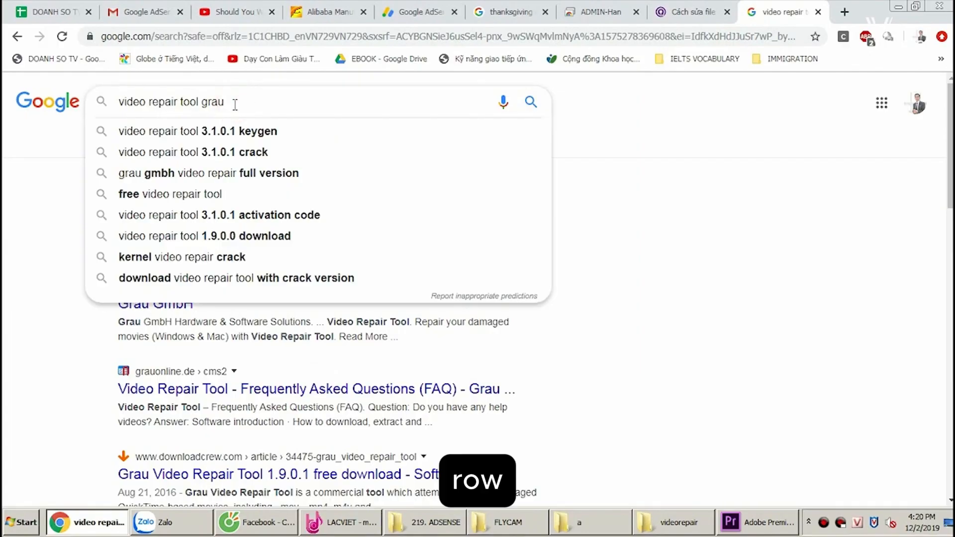
{"action": "key", "text": "Return"}
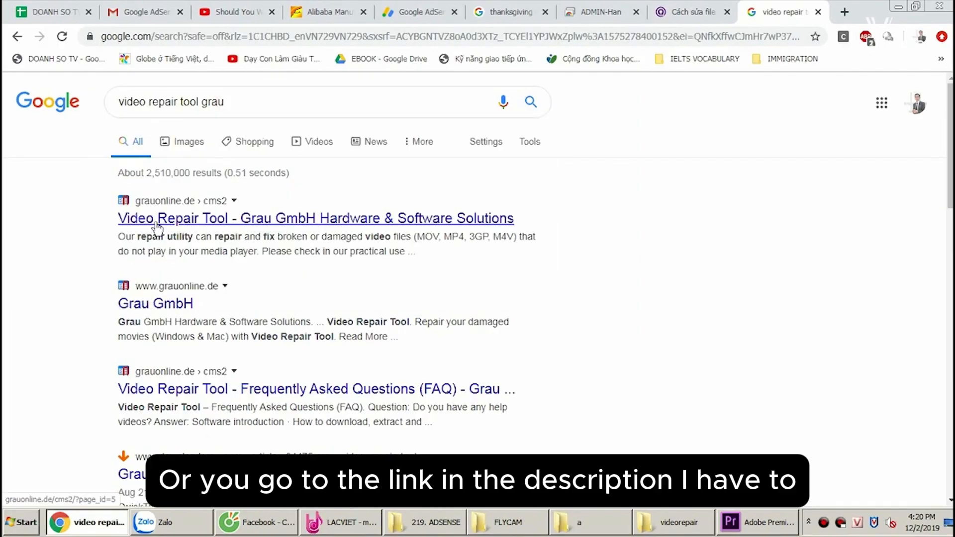
{"action": "left_click", "coordinate": [157, 224]}
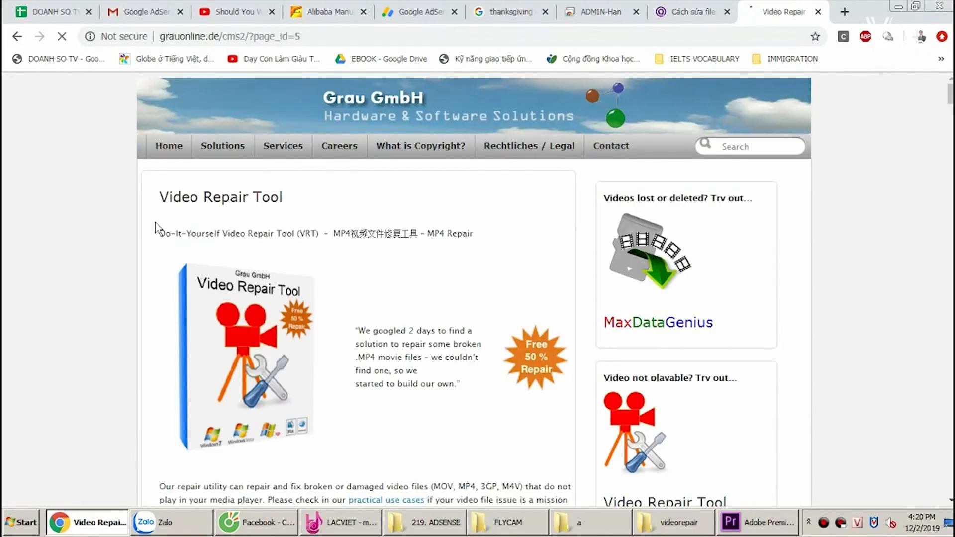
- Download the Video Repair Tool from the download section of the Grau GmbH page
{"action": "left_click_drag", "start_coordinate": [290, 200], "coordinate": [159, 199]}
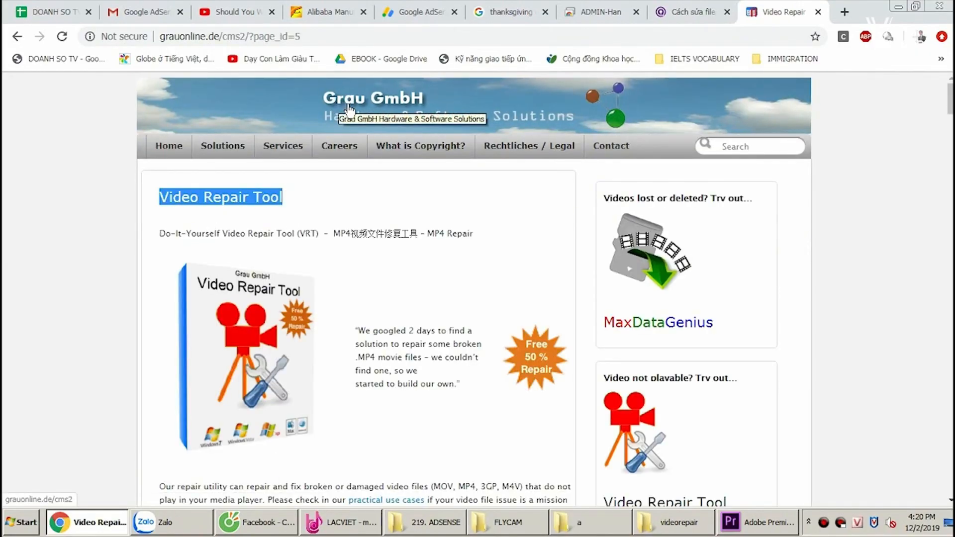
{"action": "scroll", "coordinate": [331, 420], "scroll_direction": "down", "scroll_amount": 20}
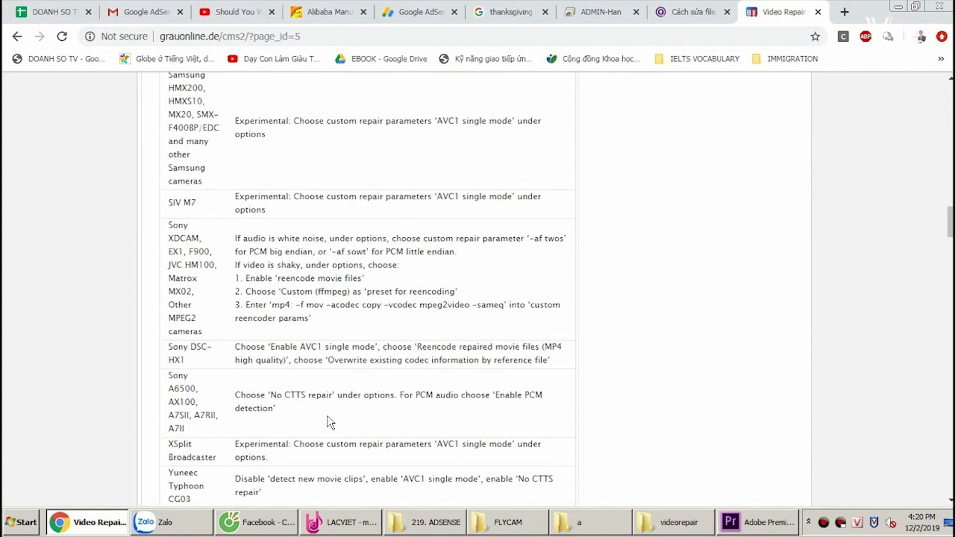
{"action": "scroll", "coordinate": [330, 422], "scroll_direction": "down", "scroll_amount": 8}
{"action": "left_click", "coordinate": [330, 389]}
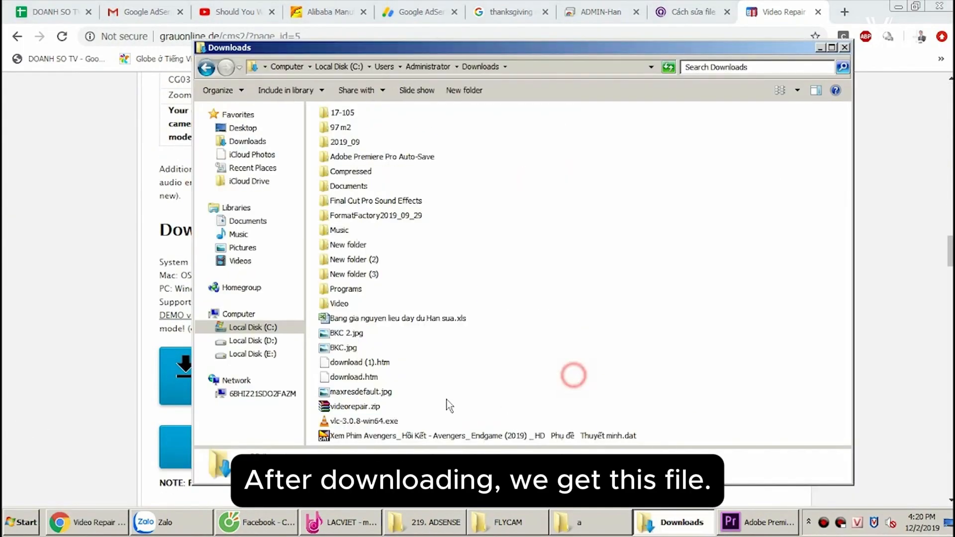
- Extract videorepair.zip in Downloads into its own videorepair folder and open the inner videorepair folder
{"action": "left_click", "coordinate": [363, 409]}
{"action": "right_click", "coordinate": [364, 410]}
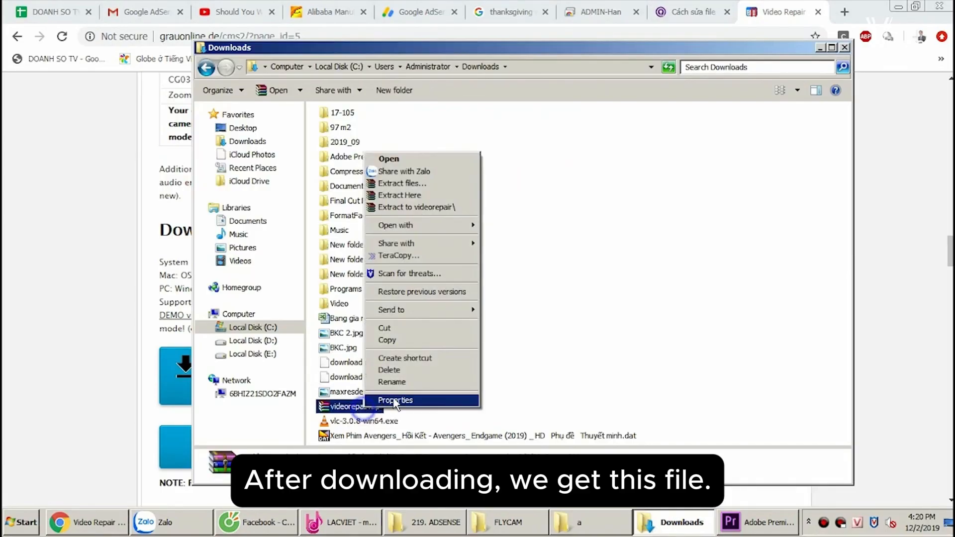
{"action": "left_click", "coordinate": [447, 208]}
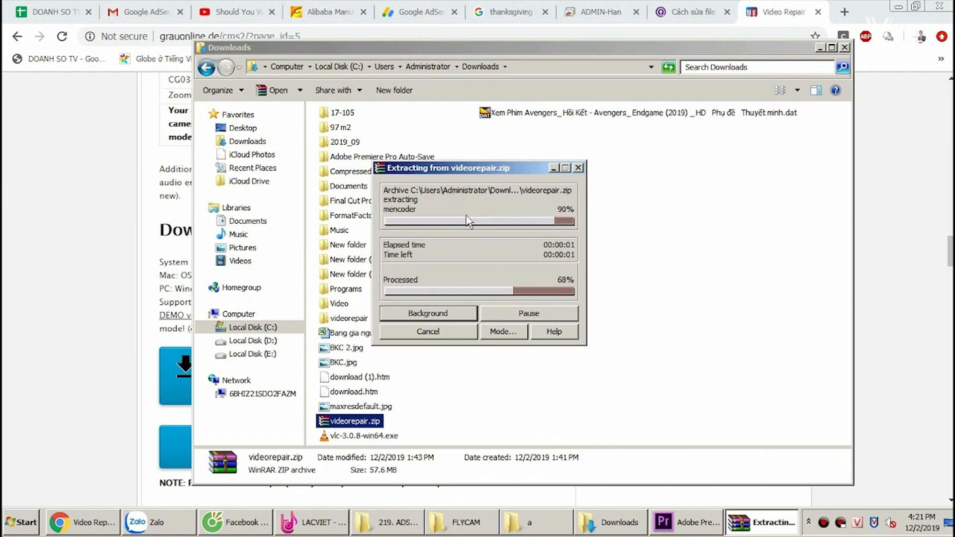
{"action": "double_click", "coordinate": [343, 319]}
{"action": "left_click", "coordinate": [357, 131]}
{"action": "double_click", "coordinate": [358, 131]}
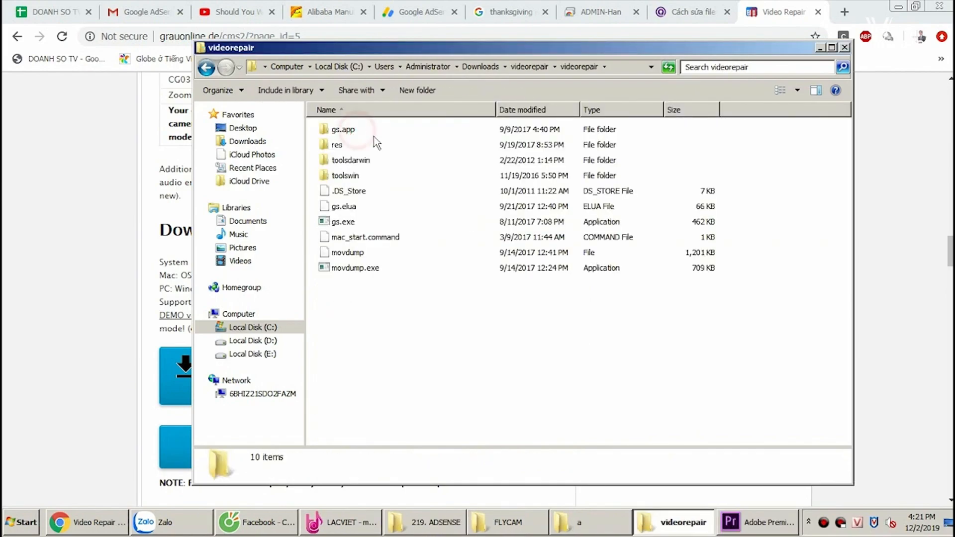
- Run gs.exe from the videorepair folder, choose English (default) as the language and dismiss the demo mode notice
{"action": "double_click", "coordinate": [334, 227]}
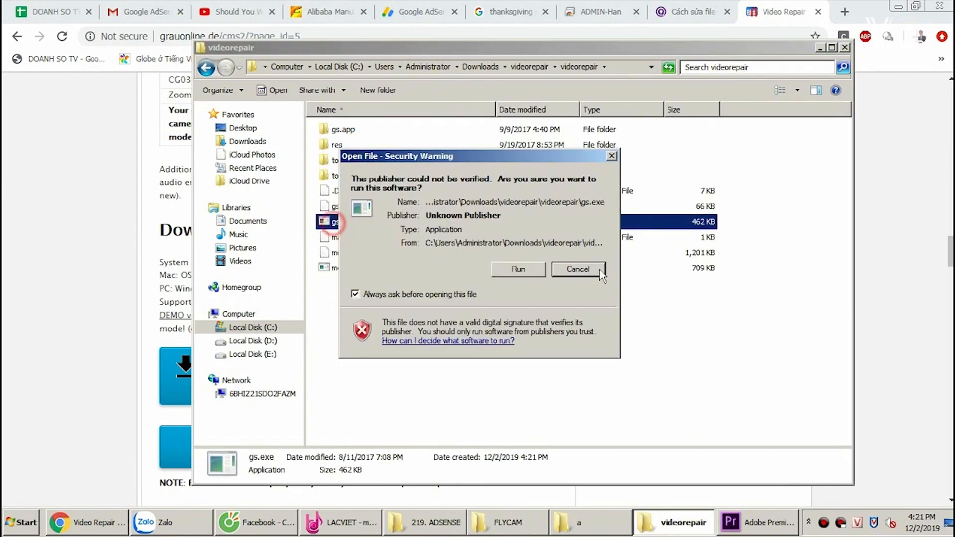
{"action": "left_click", "coordinate": [523, 269]}
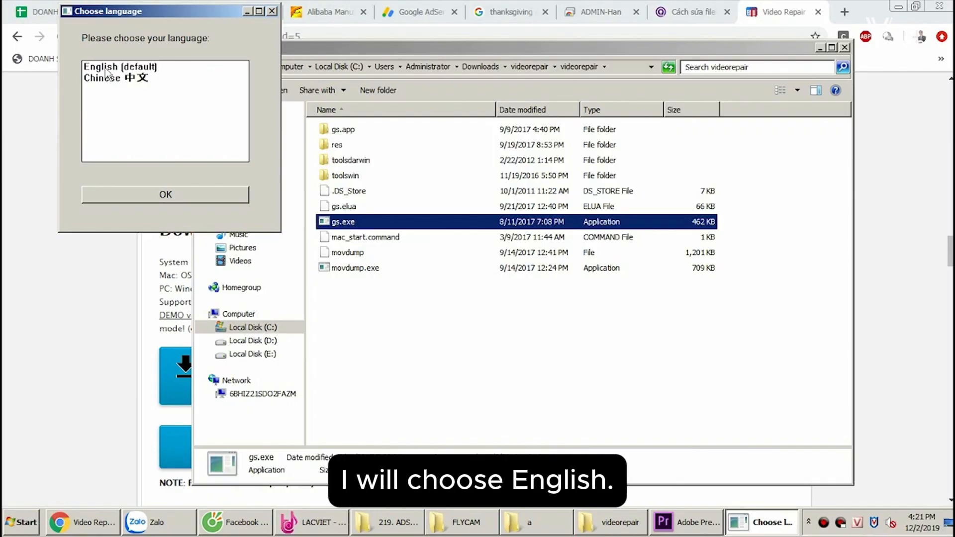
{"action": "left_click", "coordinate": [107, 70]}
{"action": "left_click", "coordinate": [164, 195]}
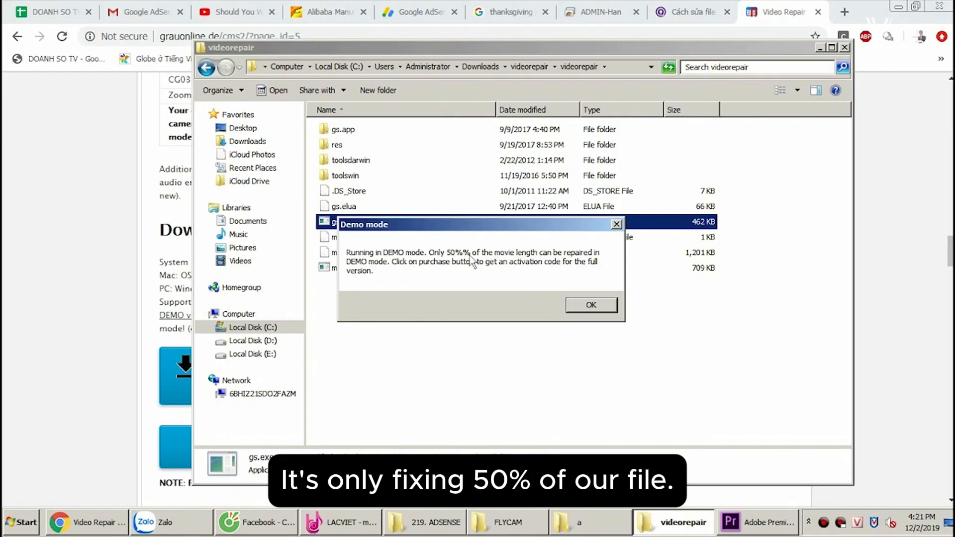
{"action": "left_click", "coordinate": [604, 311]}
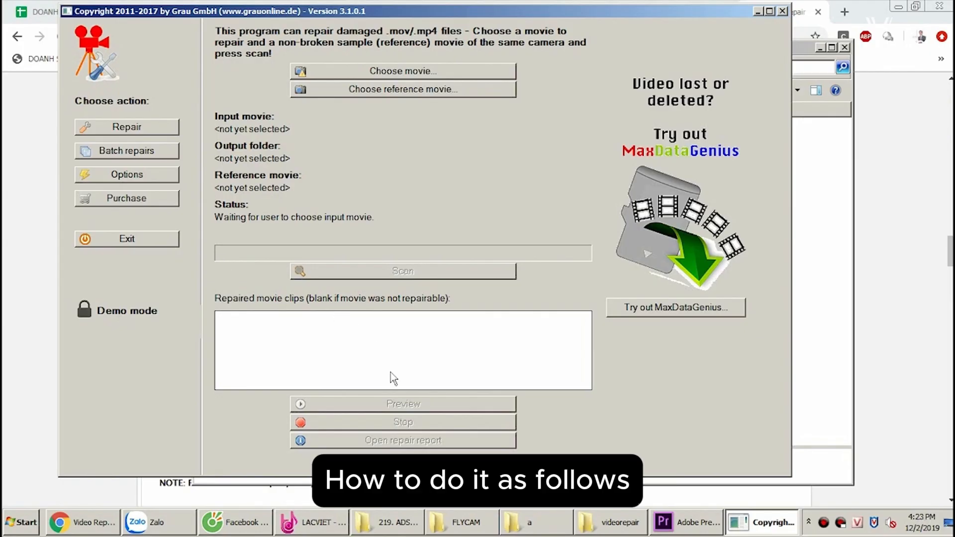
- Open a Command Prompt window by searching for cmd
{"action": "left_click", "coordinate": [7, 530]}
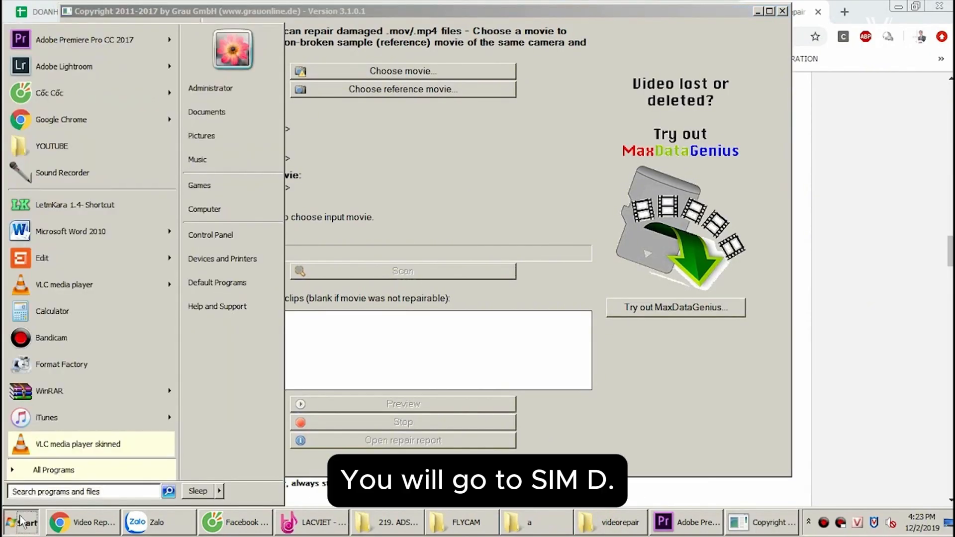
{"action": "type", "text": "cmd"}
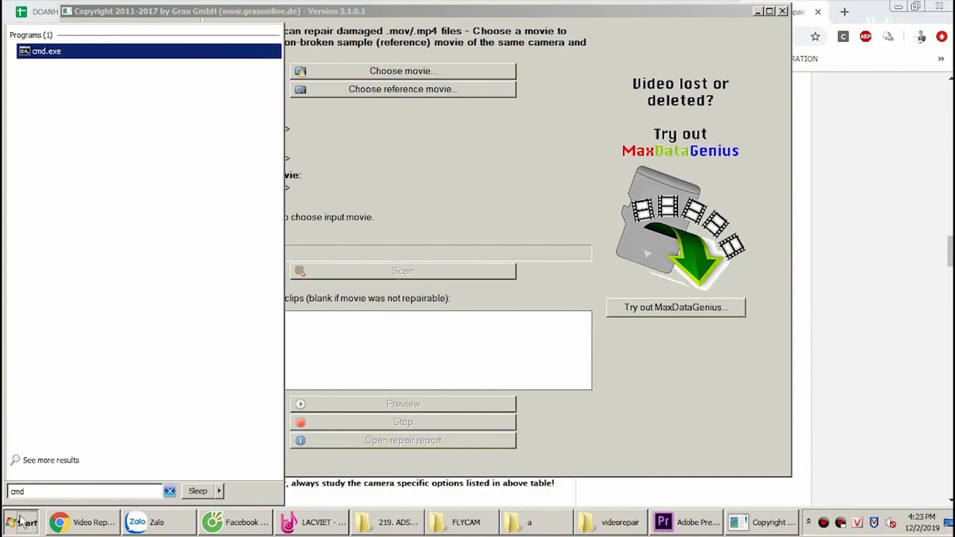
{"action": "key", "text": "Return"}
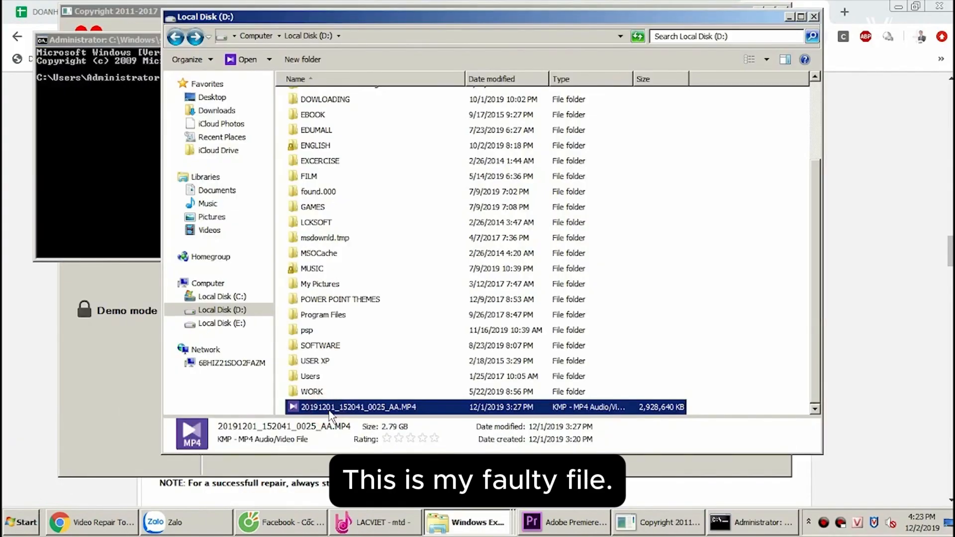
- Rename the faulty file 20191201_152041_0025_AA.MP4 in the root of drive D as 1.MP4
{"action": "left_click", "coordinate": [329, 411]}
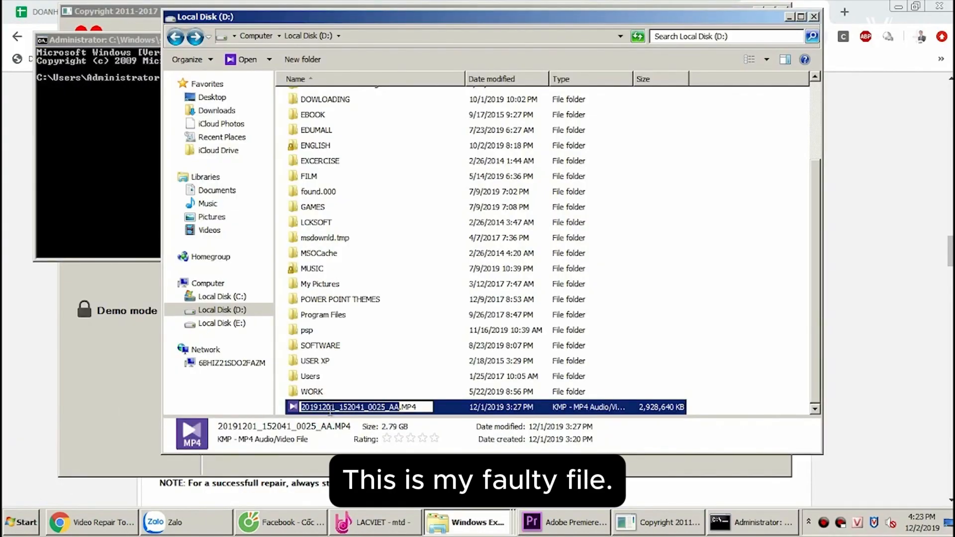
{"action": "type", "text": "1"}
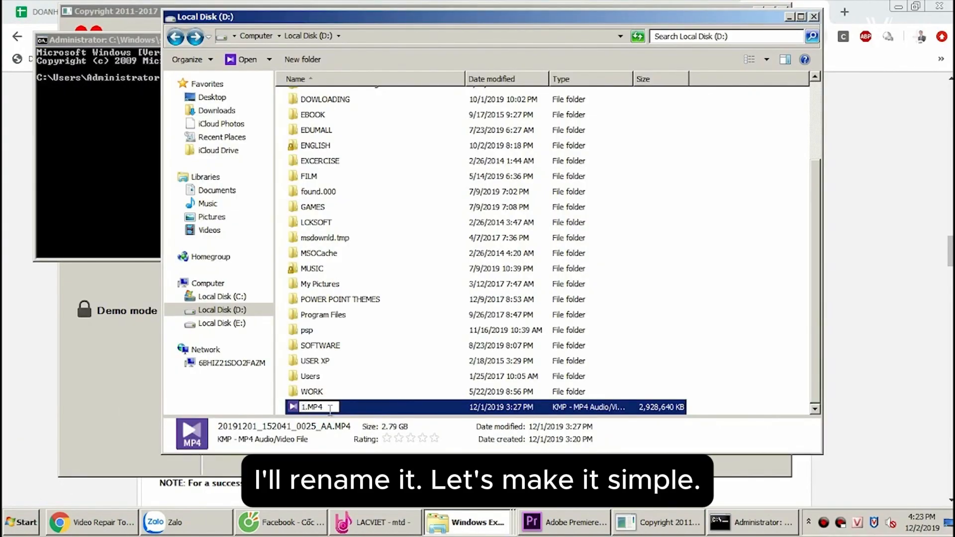
{"action": "key", "text": "Return"}
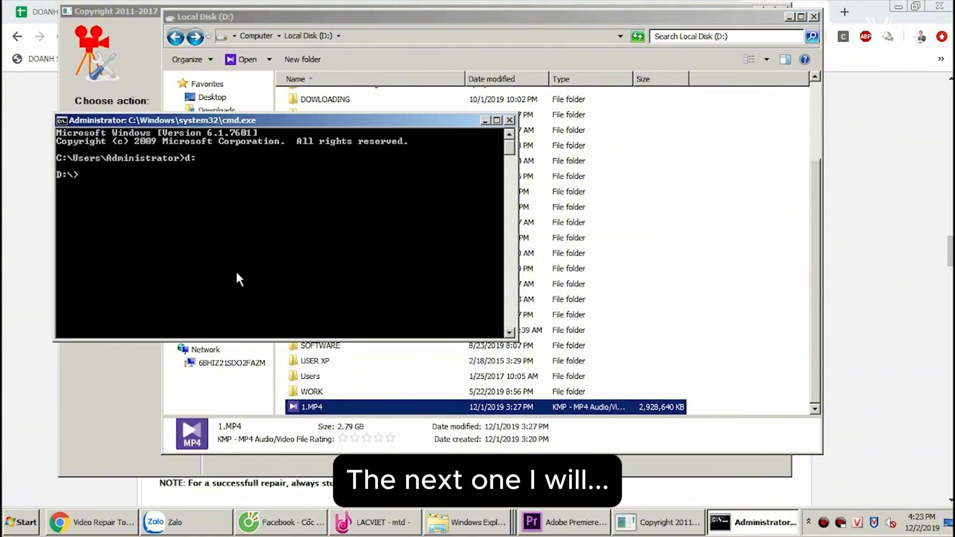
- Duplicate 1.MP4 in the root of drive D and rename the copy as 2.MP4
{"action": "left_click", "coordinate": [321, 412]}
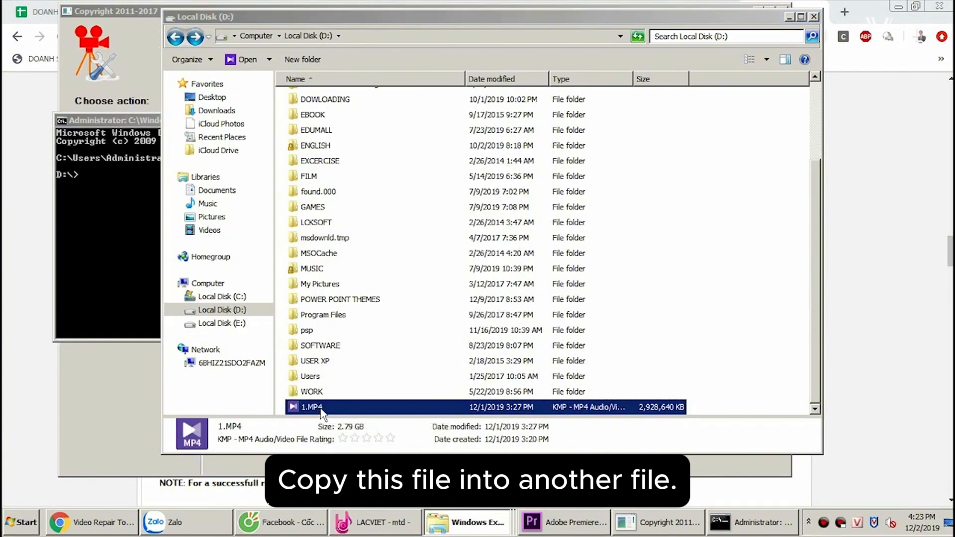
{"action": "key", "text": "ctrl+c"}
{"action": "key", "text": "ctrl+v"}
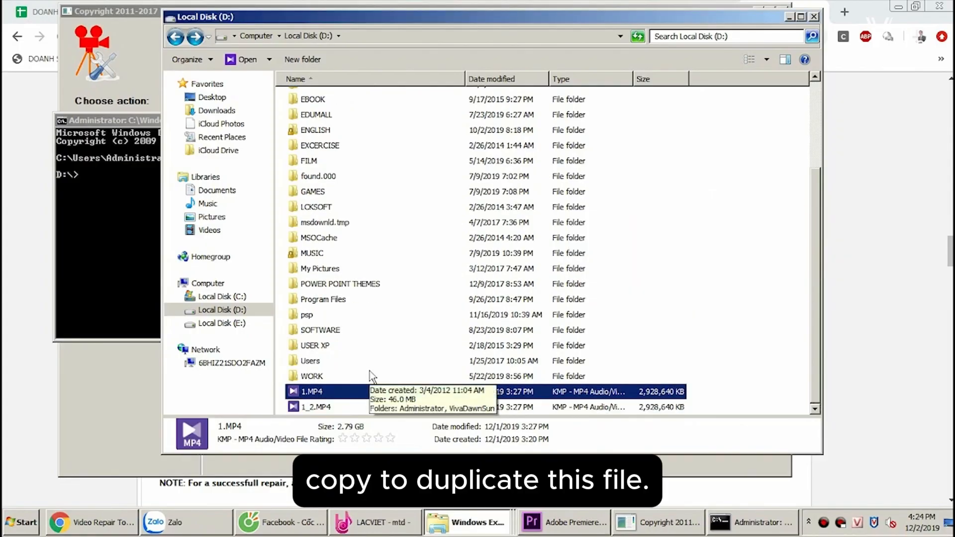
{"action": "left_click", "coordinate": [326, 411]}
{"action": "key", "text": "F2"}
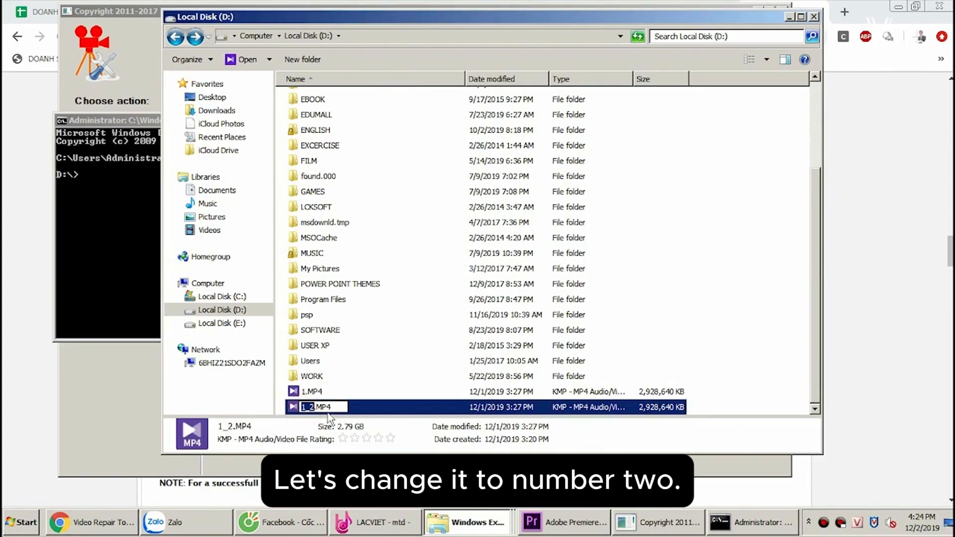
{"action": "type", "text": "2"}
{"action": "key", "text": "Return"}
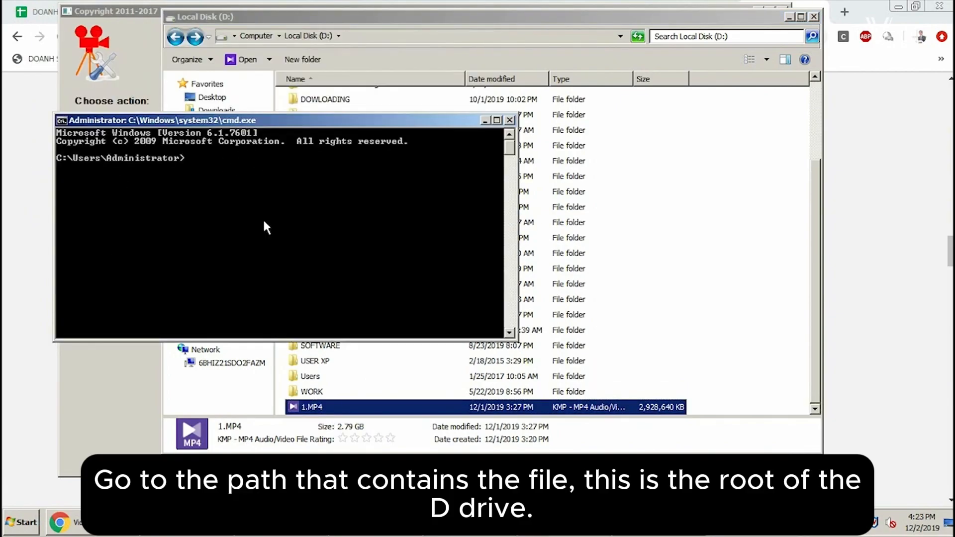
- Switch the Command Prompt to drive D and run copy /b 1.mp4+2.mp4 to merge both files
{"action": "type", "text": "d:"}
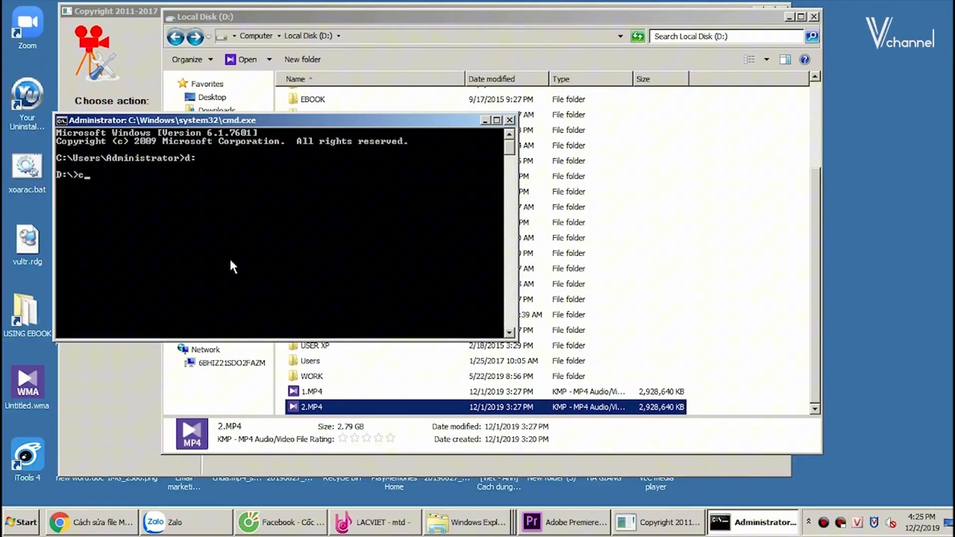
{"action": "type", "text": "copy"}
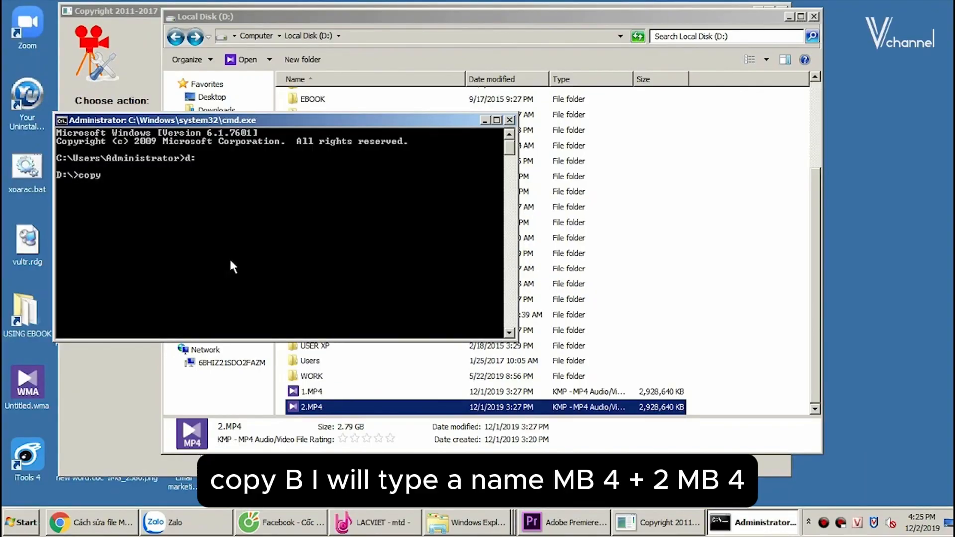
{"action": "type", "text": " /b 1.mp4+2.m"}
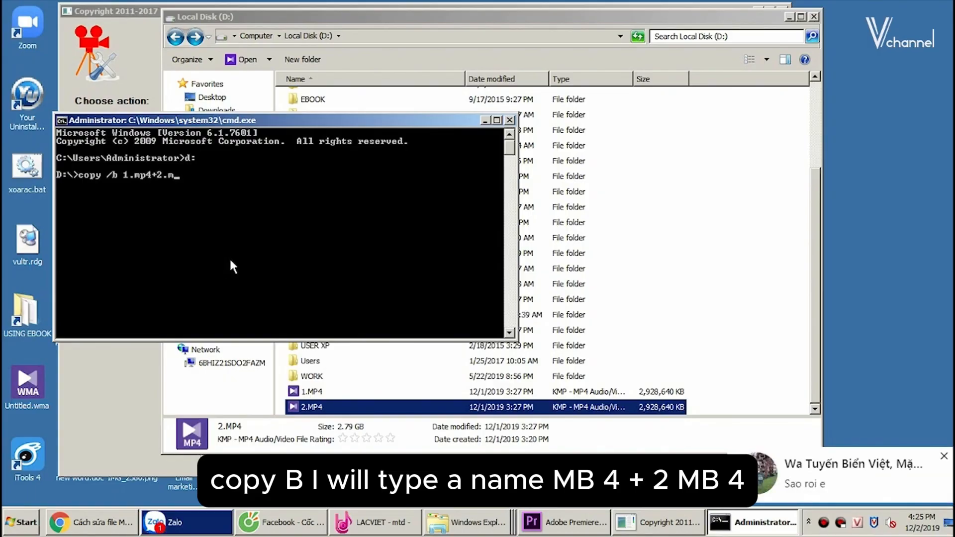
{"action": "type", "text": "p4"}
{"action": "key", "text": "Return"}
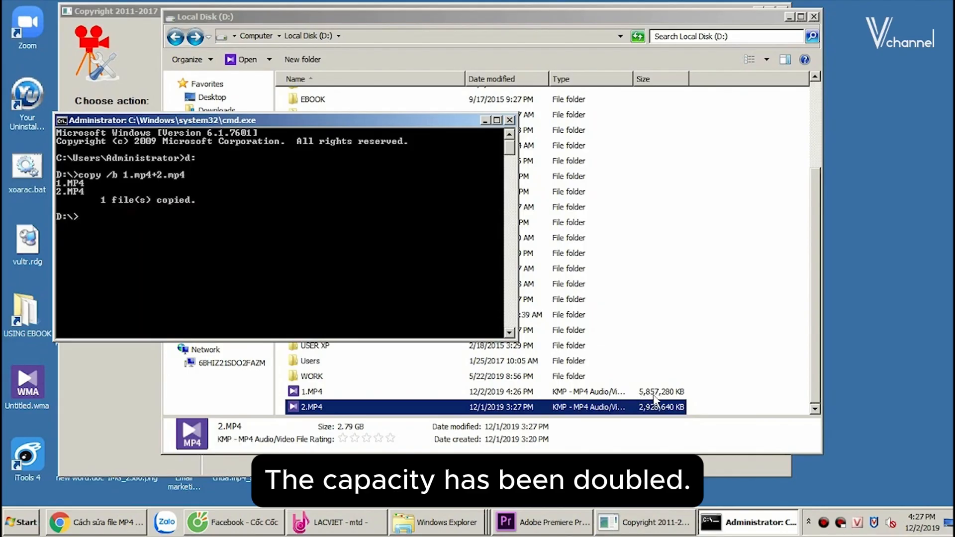
- Load the merged file D:\1.MP4 into the Video Repair Tool as the movie to repair
{"action": "left_click", "coordinate": [305, 394]}
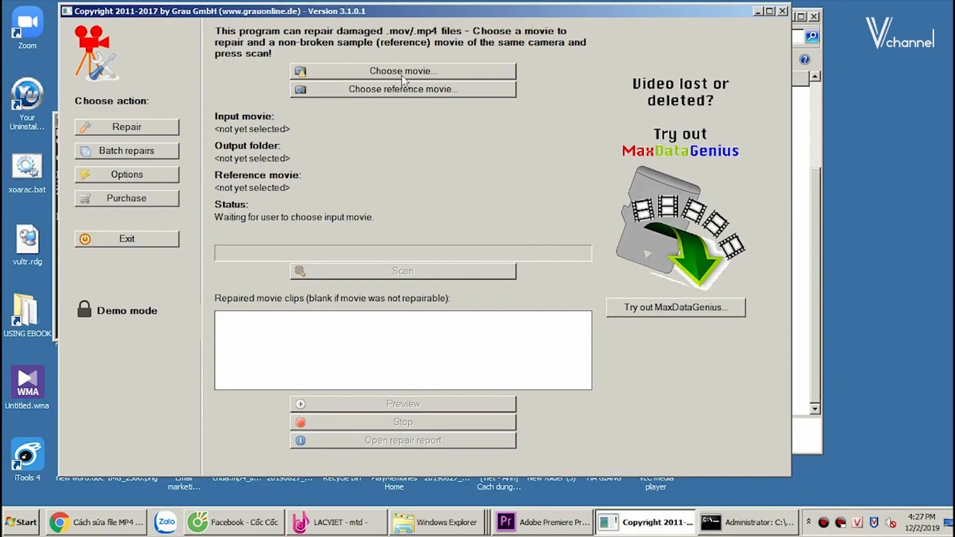
{"action": "left_click", "coordinate": [401, 76]}
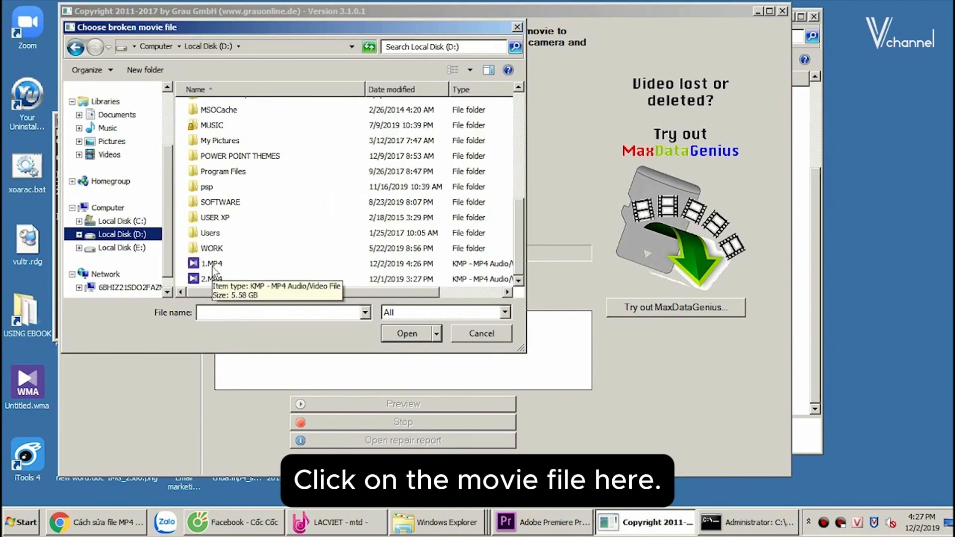
{"action": "double_click", "coordinate": [213, 267]}
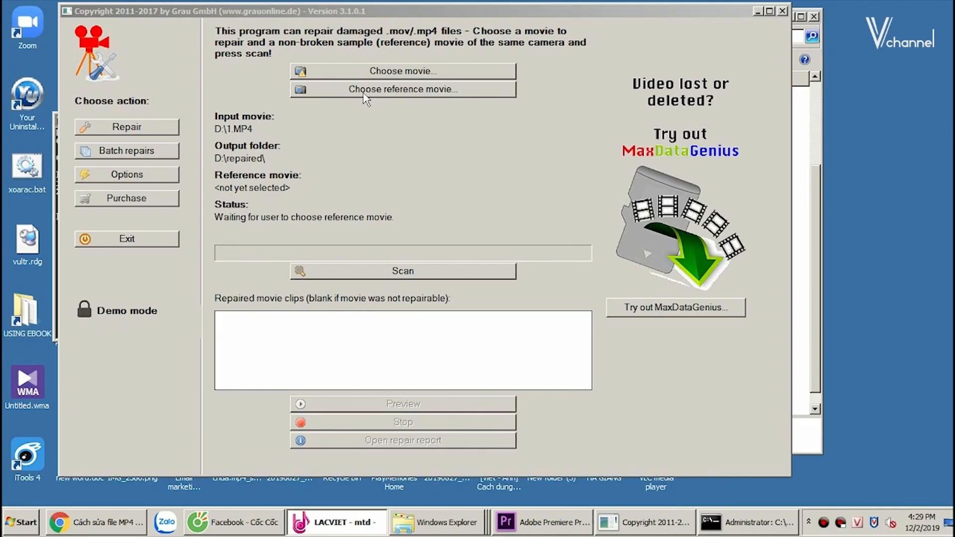
- Choose 20191201_092626_0007_AA.MP4 from the FLYCAM folder of 218. Can Gio as the reference movie and run the scan
{"action": "left_click", "coordinate": [363, 90]}
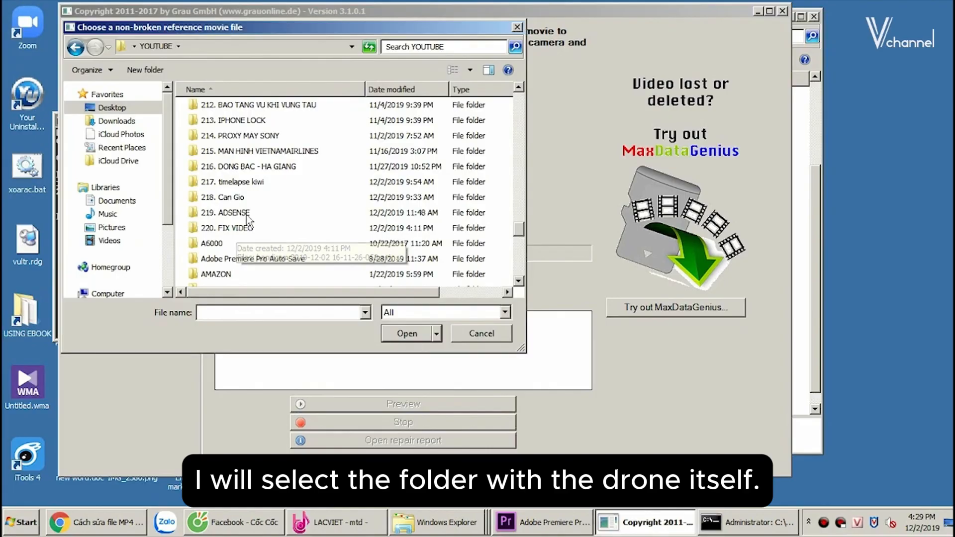
{"action": "double_click", "coordinate": [241, 199]}
{"action": "double_click", "coordinate": [234, 106]}
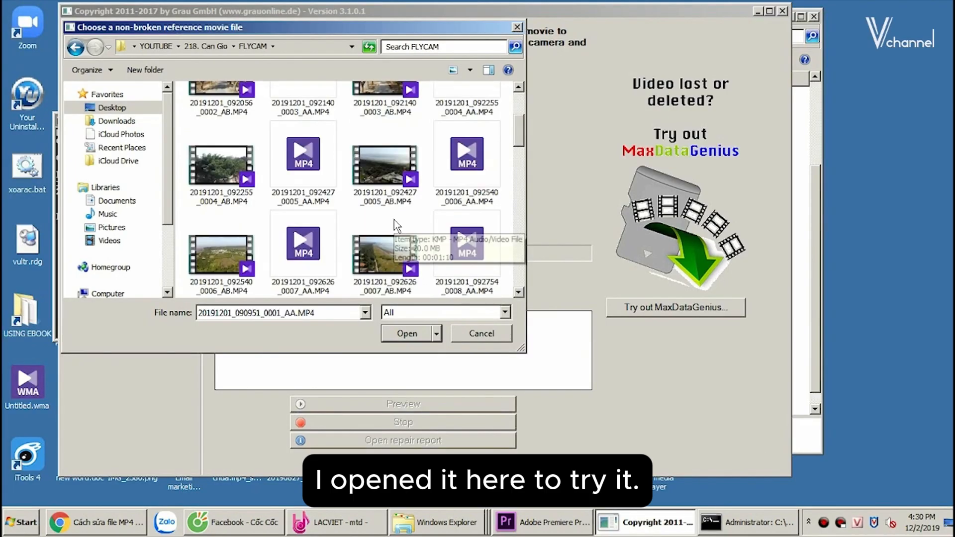
{"action": "right_click", "coordinate": [376, 254]}
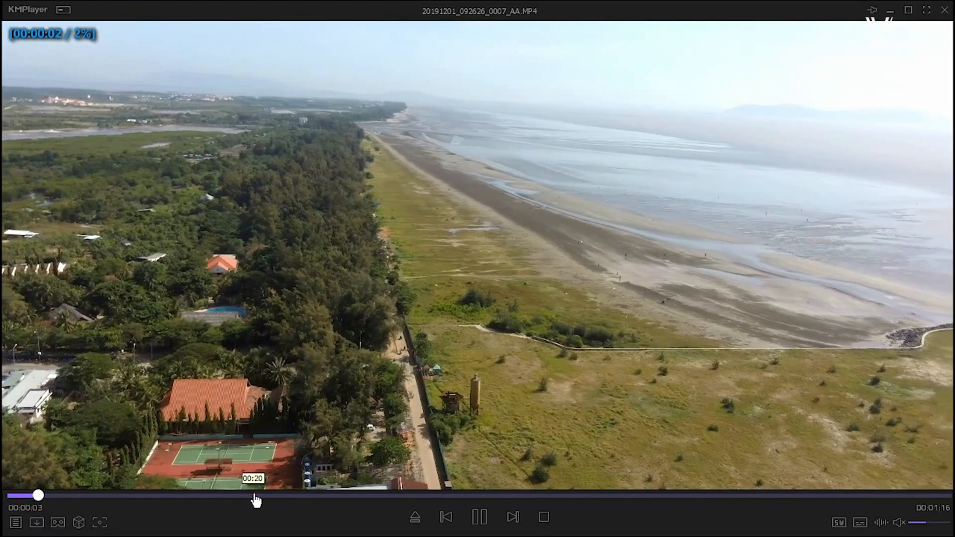
{"action": "left_click", "coordinate": [255, 496]}
{"action": "left_click", "coordinate": [65, 495]}
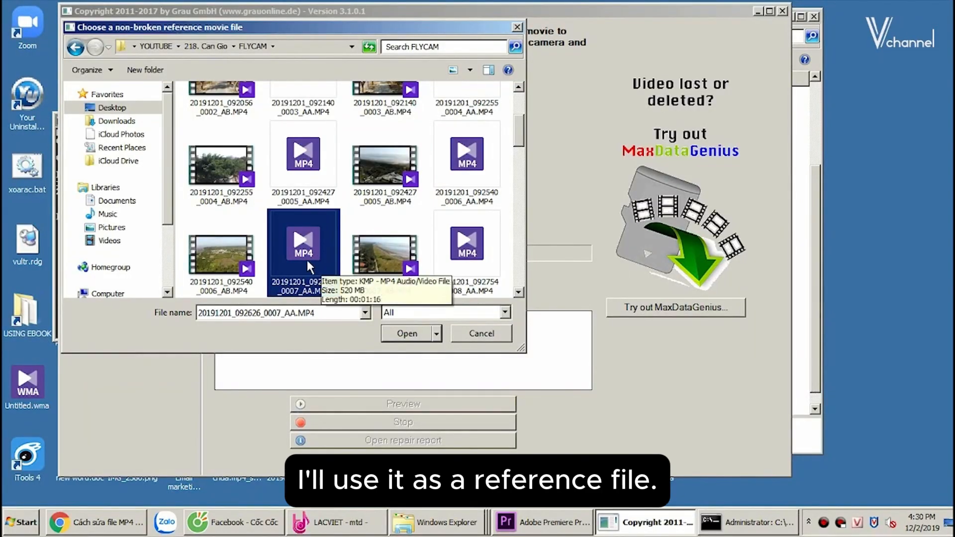
{"action": "double_click", "coordinate": [305, 258]}
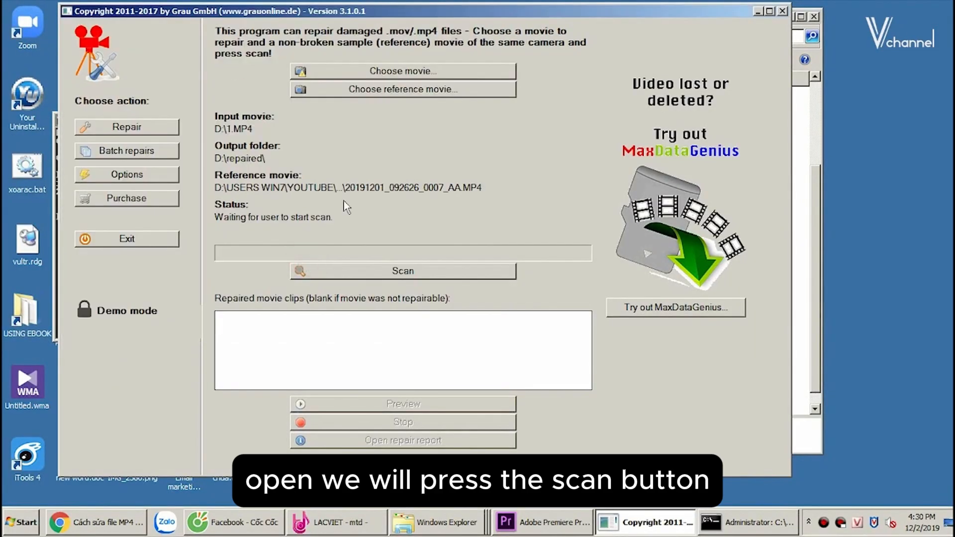
{"action": "left_click", "coordinate": [377, 273]}
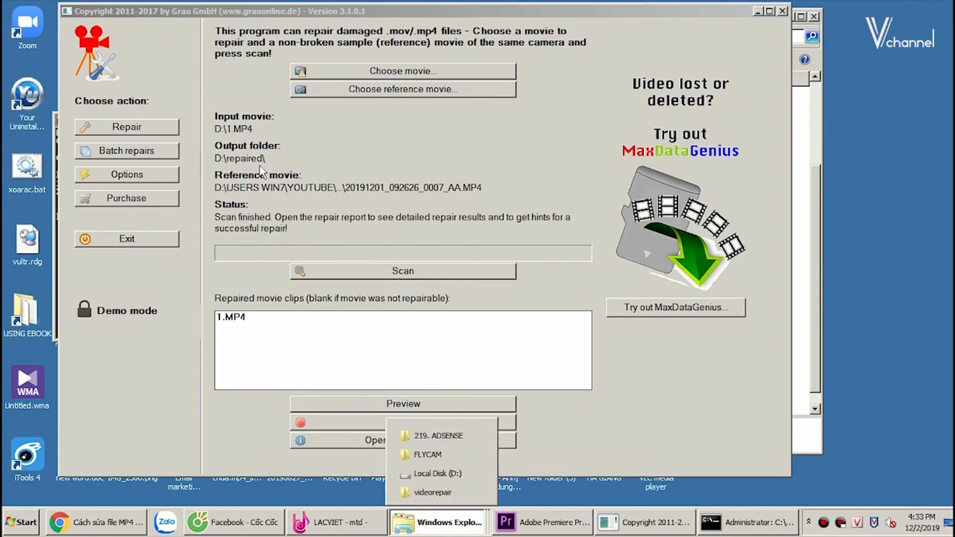
- Open the D:\repaired output folder in Windows Explorer and play the repaired 1.MP4
{"action": "left_click", "coordinate": [441, 473]}
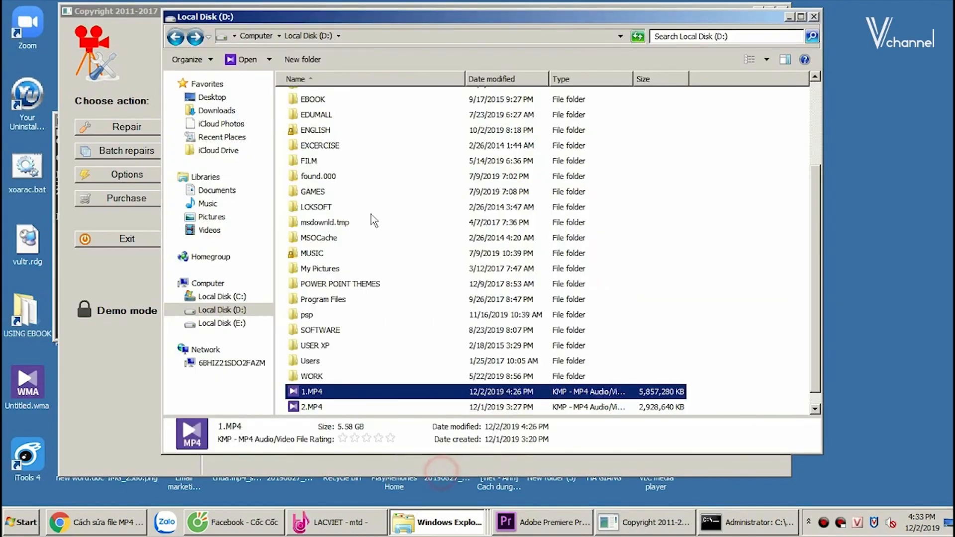
{"action": "scroll", "coordinate": [370, 219], "scroll_direction": "up", "scroll_amount": 3}
{"action": "scroll", "coordinate": [368, 220], "scroll_direction": "down", "scroll_amount": 3}
{"action": "left_click", "coordinate": [311, 409]}
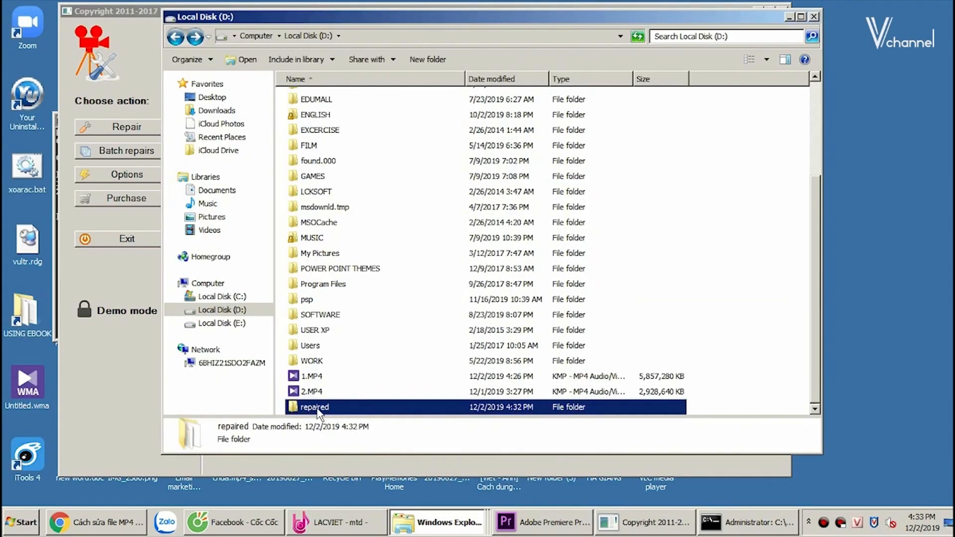
{"action": "double_click", "coordinate": [315, 408]}
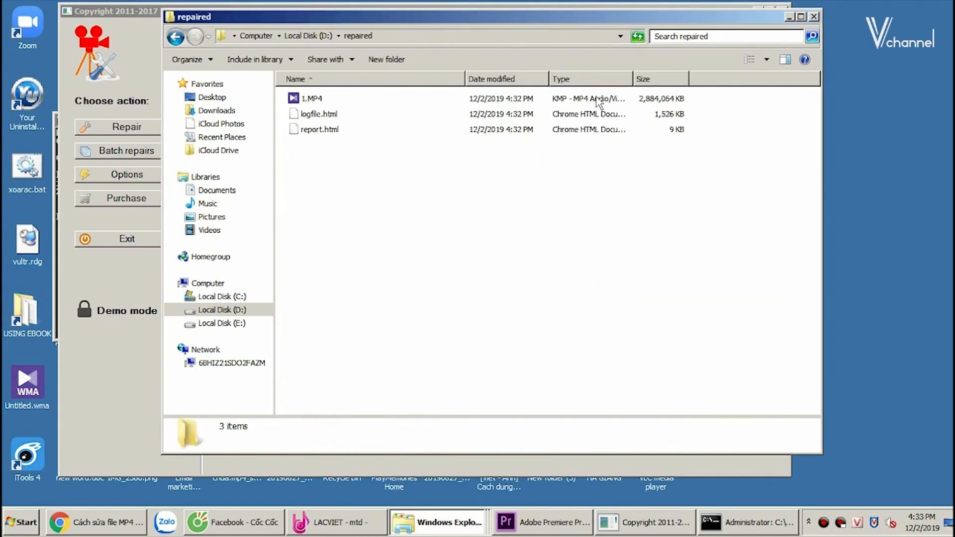
{"action": "double_click", "coordinate": [309, 100]}
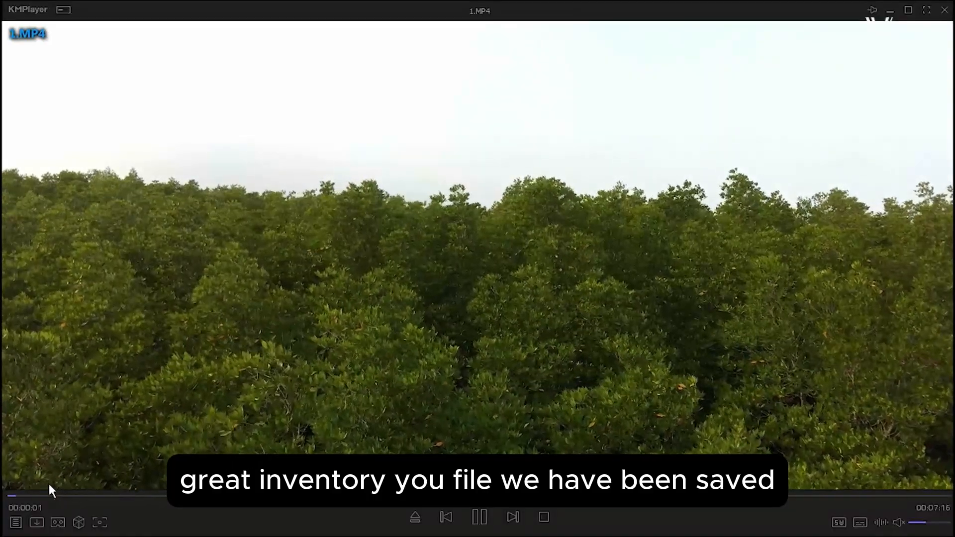
- Check the repaired video by jumping to several points between its beginning and its end
{"action": "left_click", "coordinate": [46, 495]}
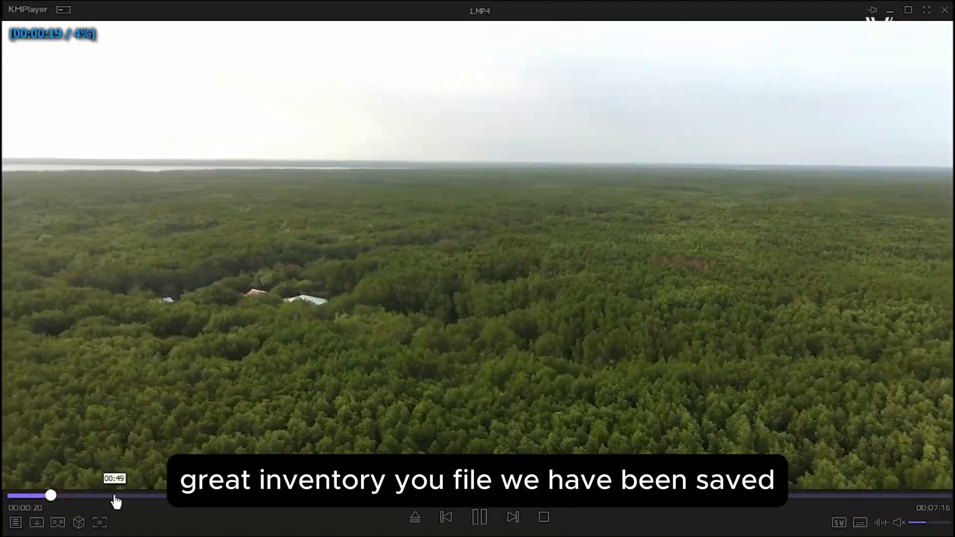
{"action": "left_click", "coordinate": [114, 496]}
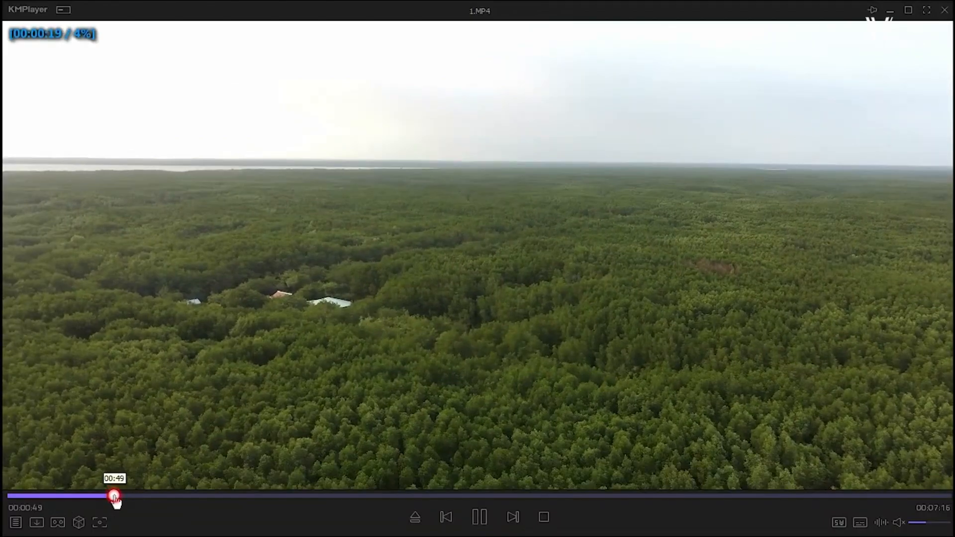
{"action": "left_click", "coordinate": [365, 496]}
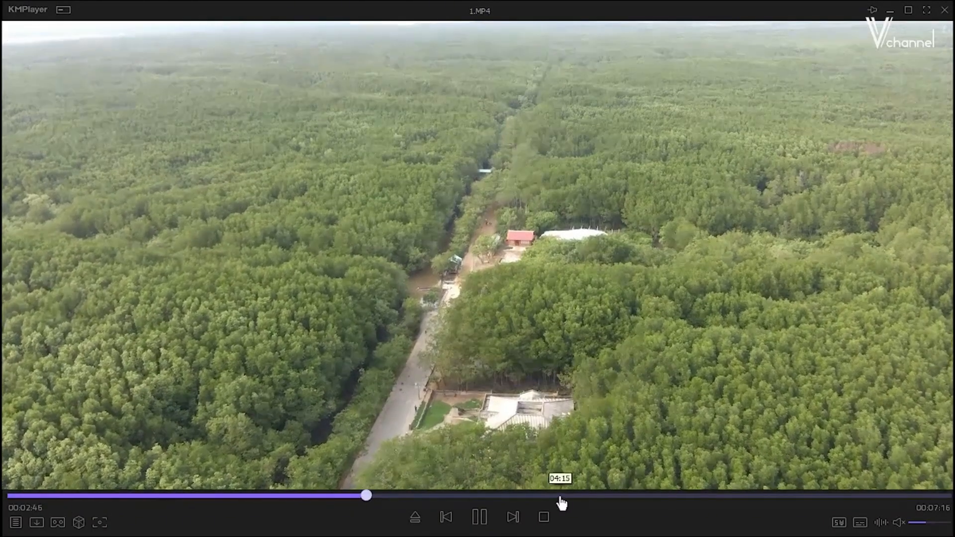
{"action": "left_click", "coordinate": [560, 496]}
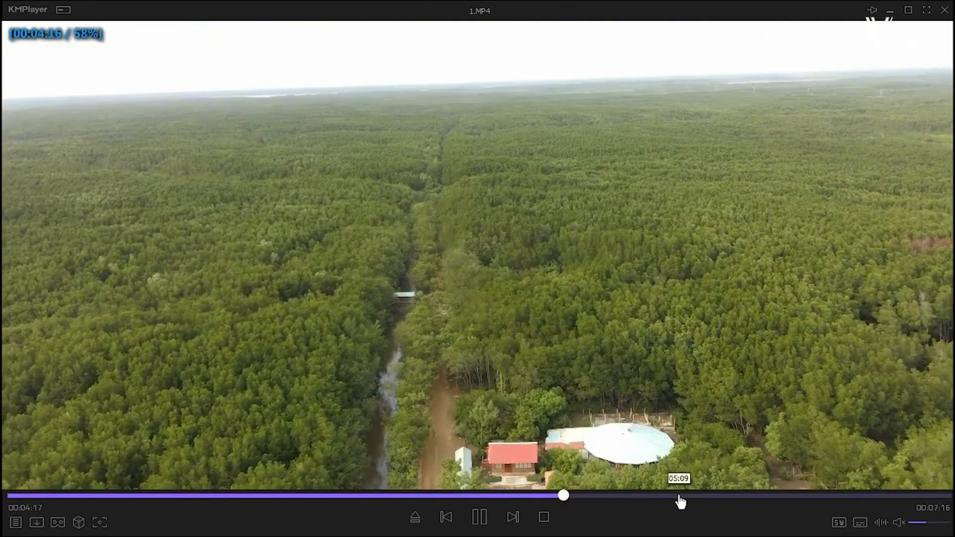
{"action": "left_click", "coordinate": [678, 496]}
{"action": "left_click", "coordinate": [746, 496]}
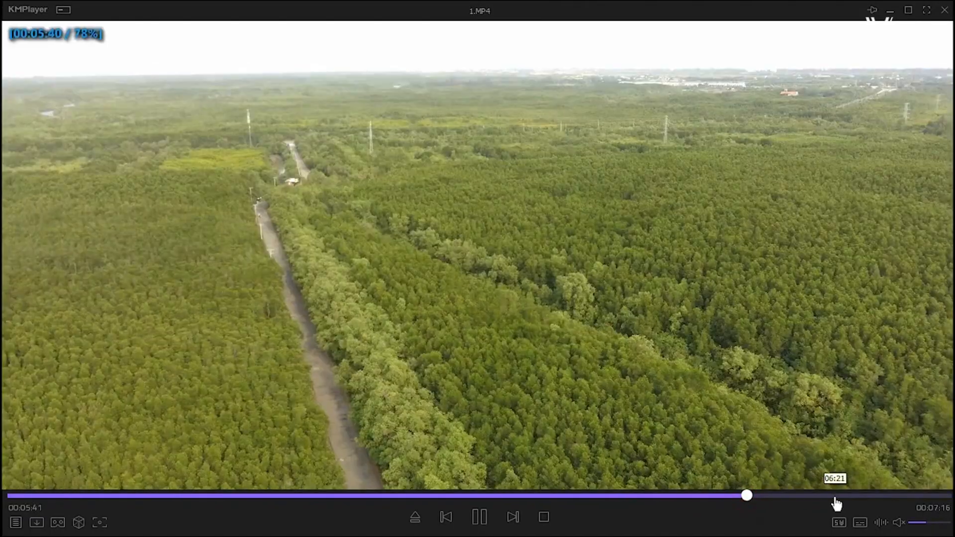
{"action": "left_click", "coordinate": [835, 496]}
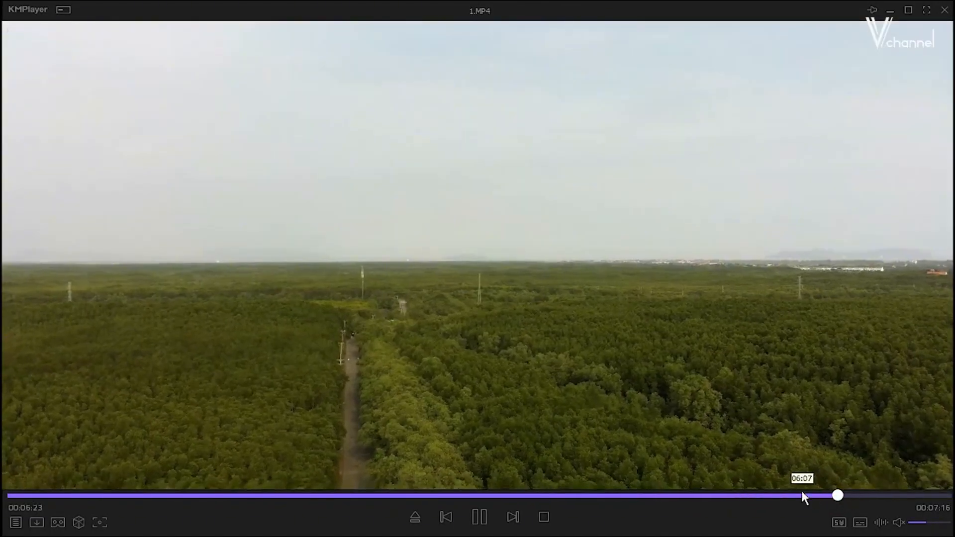
{"action": "left_click", "coordinate": [784, 496]}
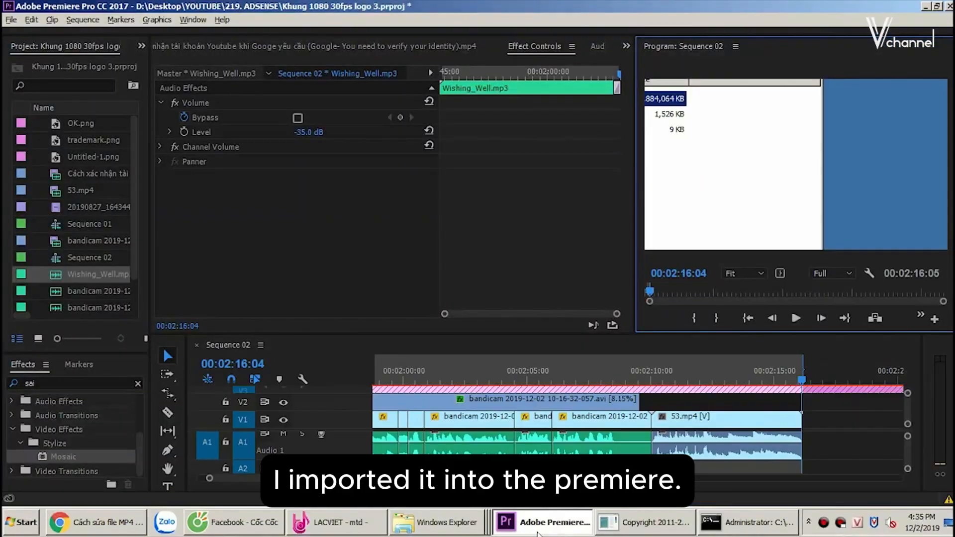
- In Adobe Premiere Pro, place the repaired 1.MP4 on track V1 of Sequence 02 after 53.mp4 and scrub through it
{"action": "left_click_drag", "start_coordinate": [95, 225], "coordinate": [95, 224]}
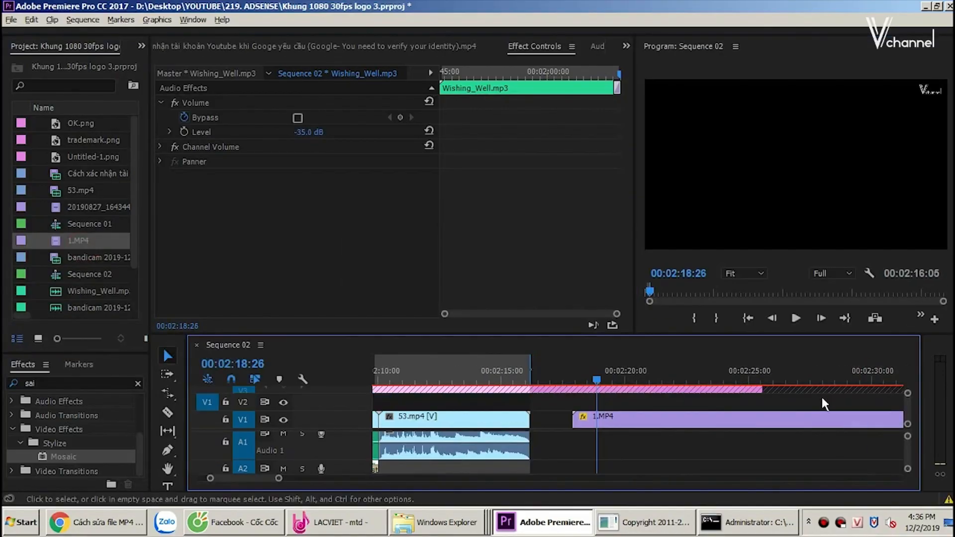
{"action": "scroll", "coordinate": [823, 399], "scroll_direction": "down", "scroll_amount": 3}
{"action": "left_click_drag", "start_coordinate": [587, 369], "coordinate": [726, 383]}
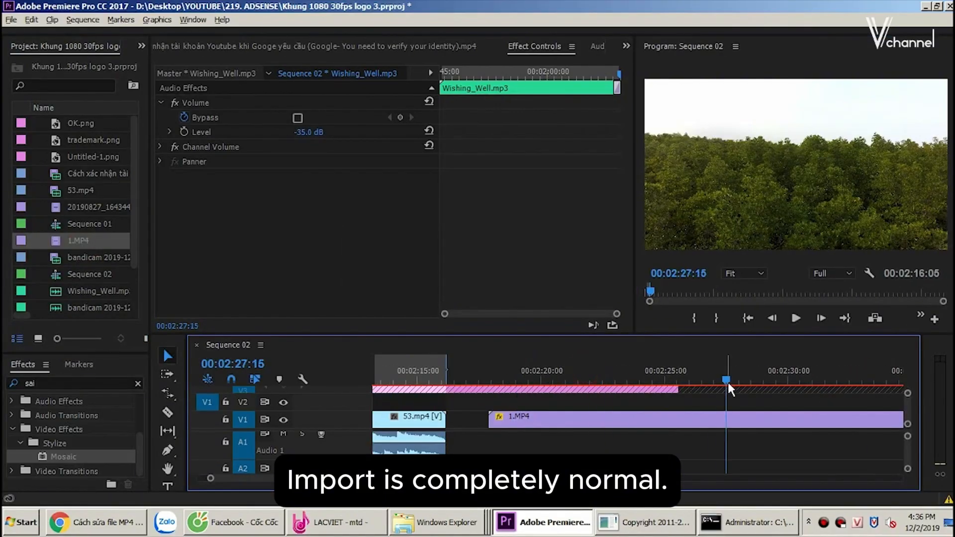
{"action": "left_click", "coordinate": [678, 371]}
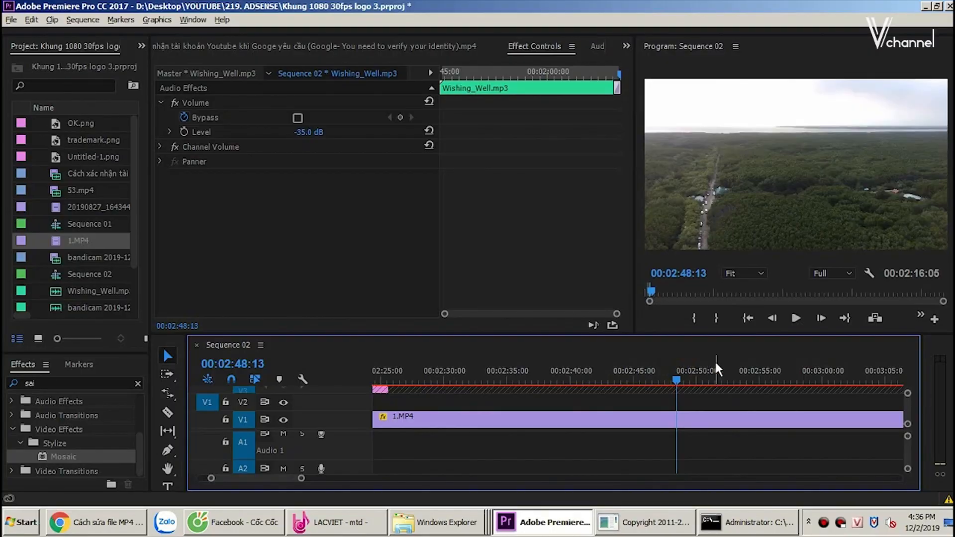